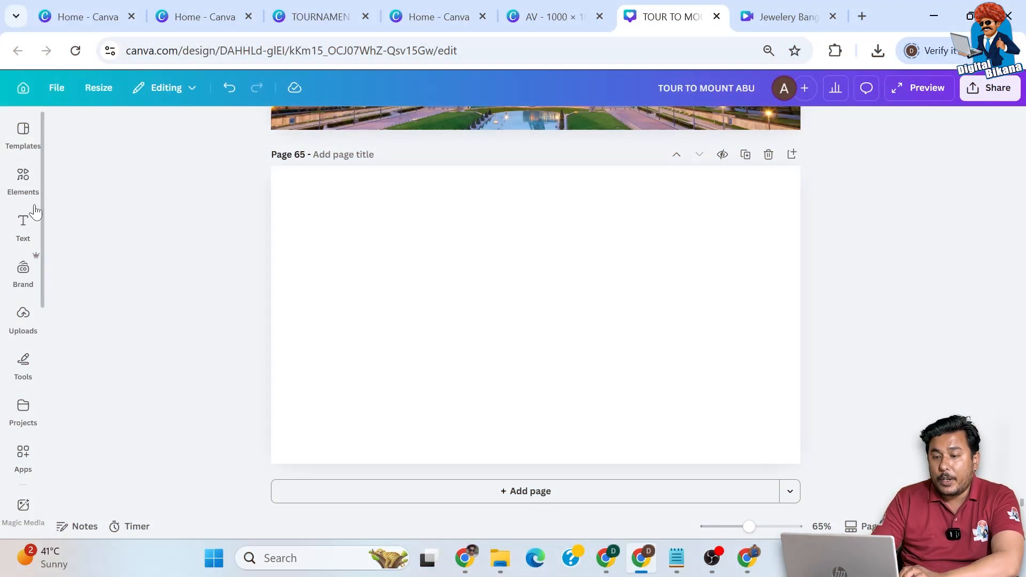
Add a heading to the blank page 65 and set its text to "OK".
{"action": "left_click", "coordinate": [23, 224]}
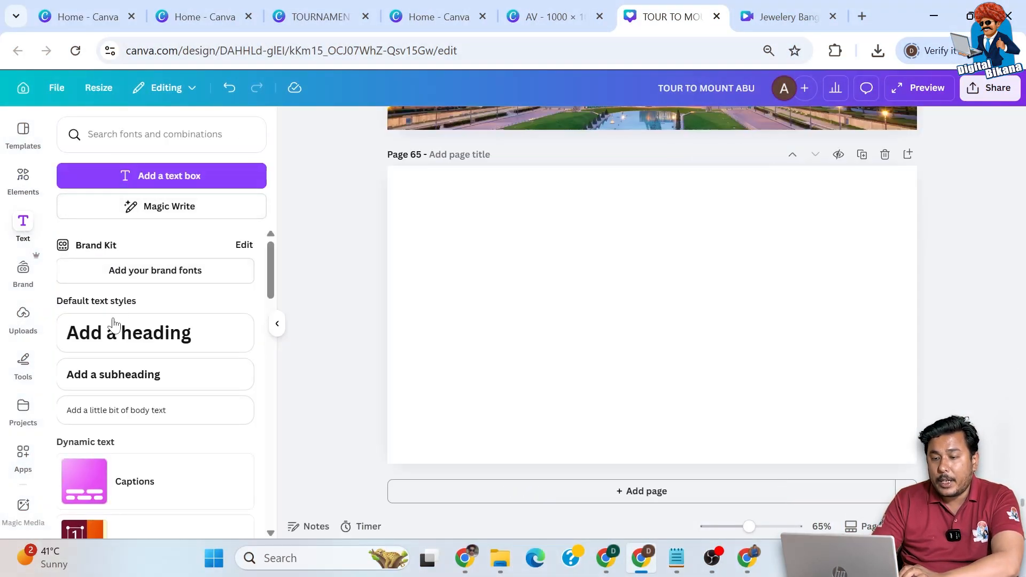
{"action": "left_click", "coordinate": [111, 342]}
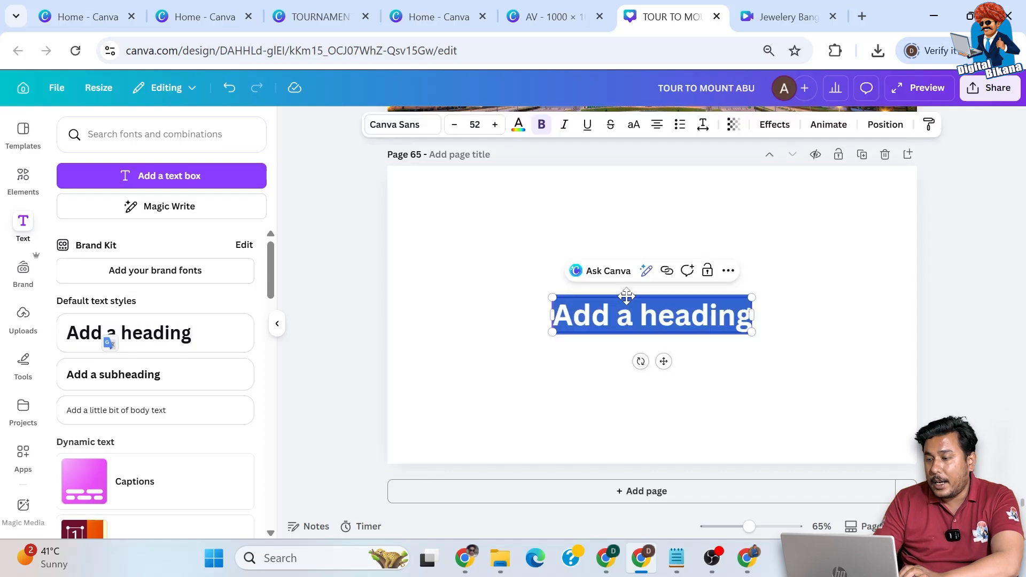
{"action": "type", "text": "OK"}
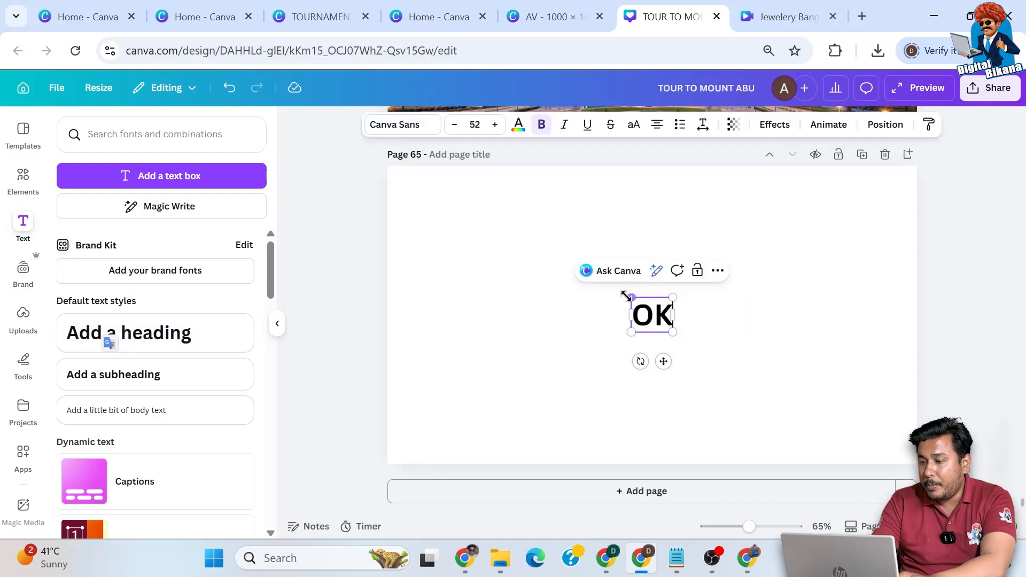
Search the fonts for "210" and apply the 210 수퍼사이즈 Black Box font to the OK heading.
{"action": "key", "text": "ctrl+a"}
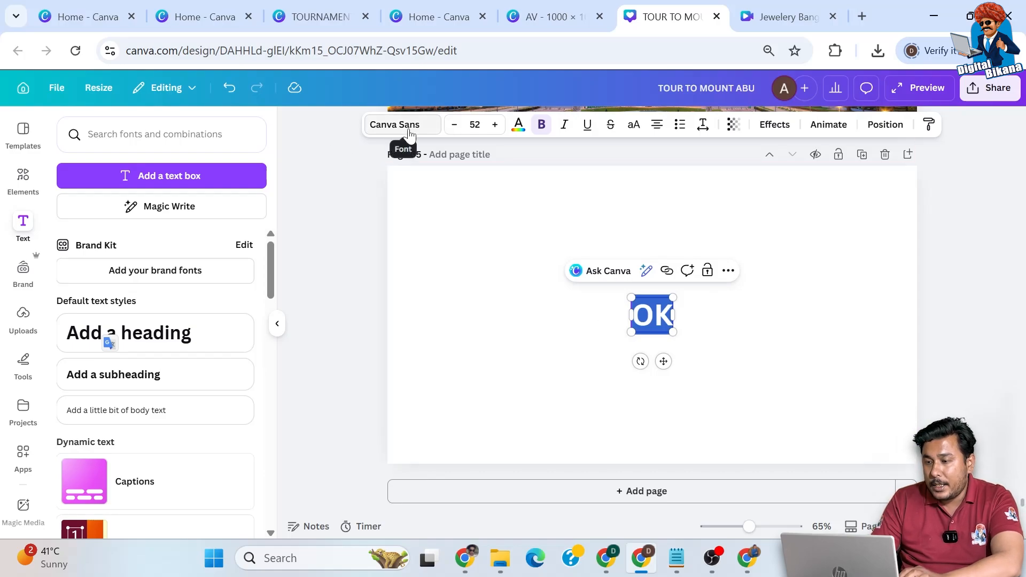
{"action": "left_click", "coordinate": [408, 131]}
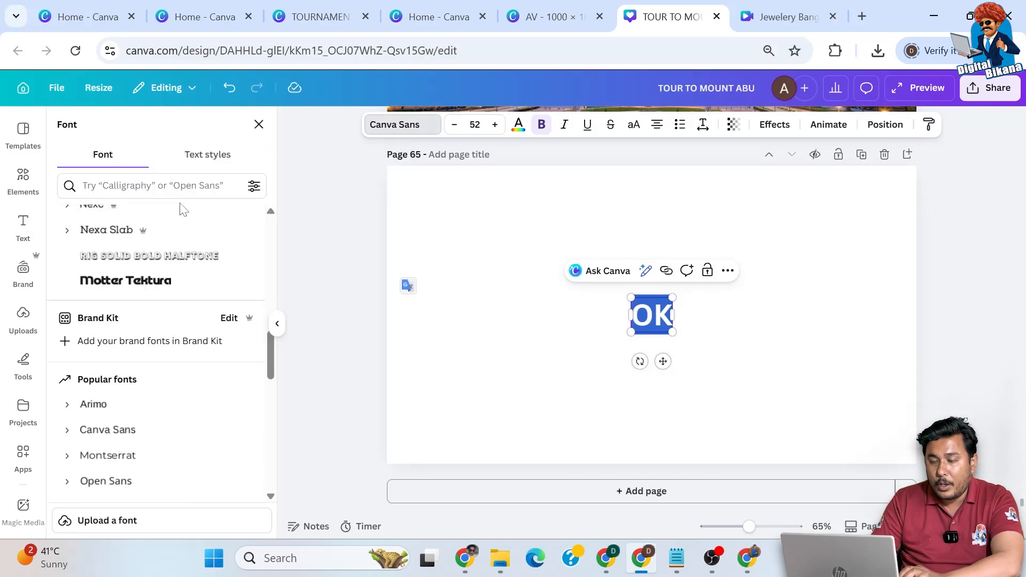
{"action": "left_click", "coordinate": [155, 185]}
{"action": "type", "text": "21"}
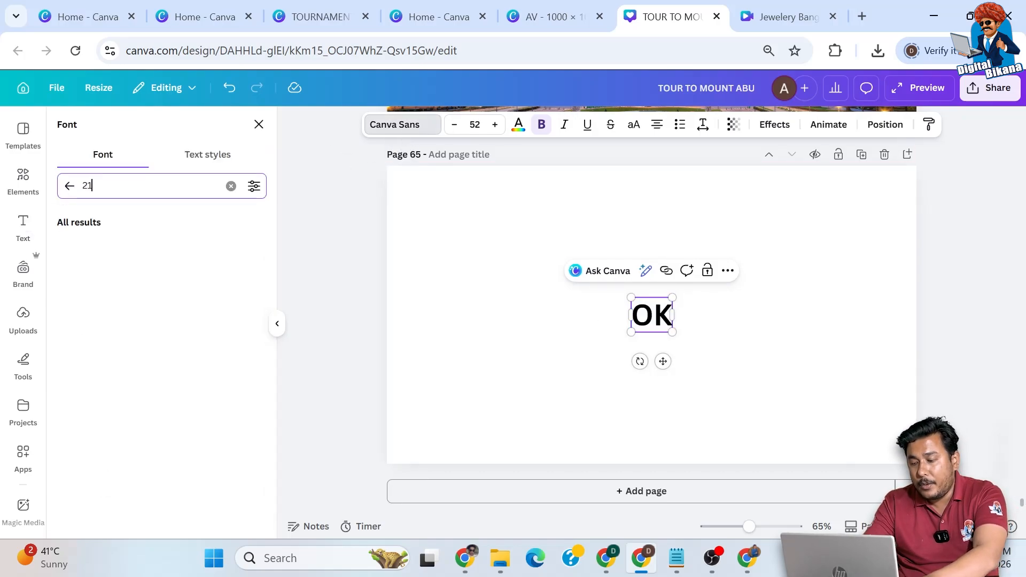
{"action": "type", "text": "0"}
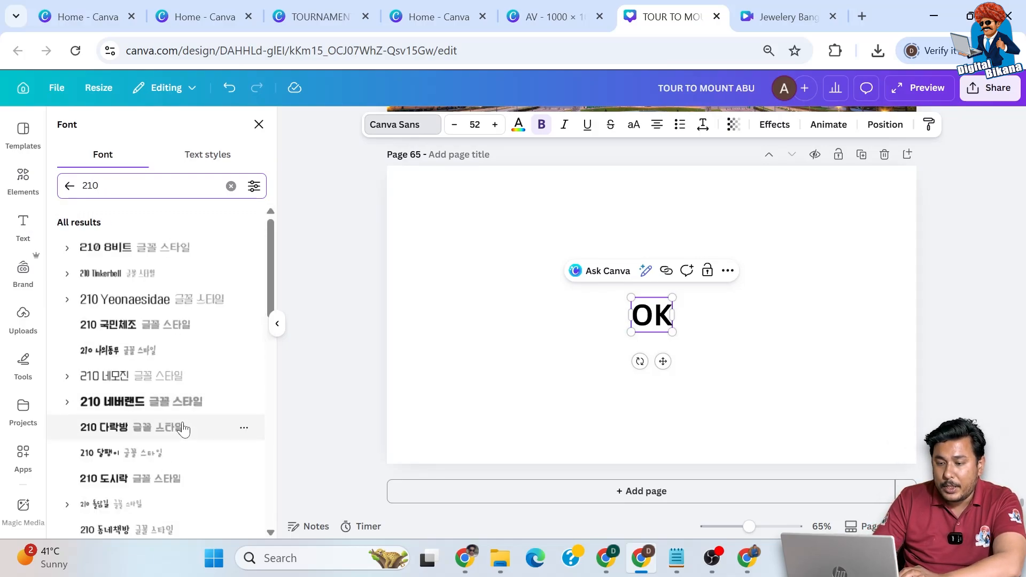
{"action": "scroll", "coordinate": [184, 430], "scroll_direction": "down", "scroll_amount": 10}
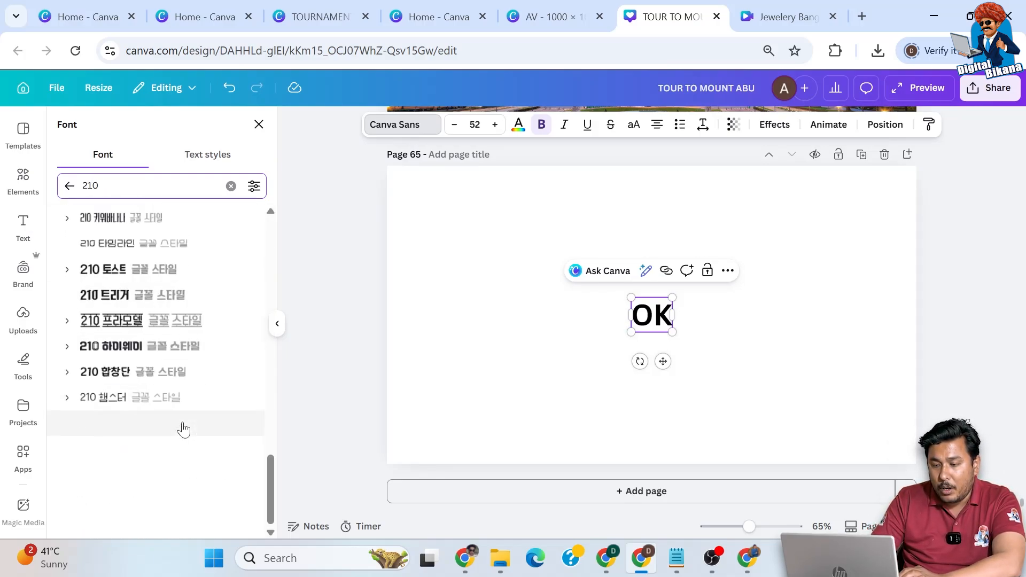
{"action": "scroll", "coordinate": [183, 429], "scroll_direction": "down", "scroll_amount": 2}
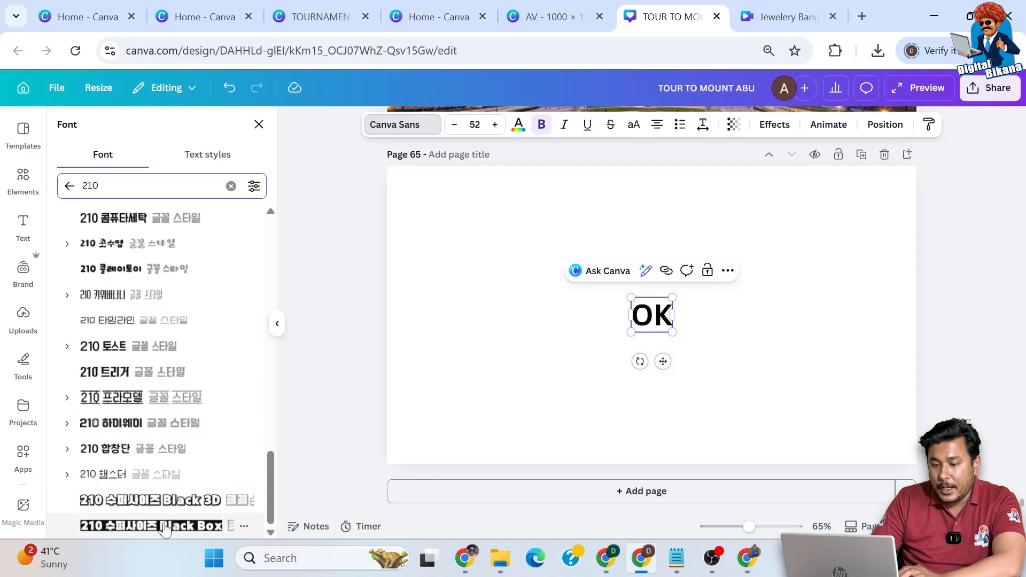
{"action": "left_click", "coordinate": [165, 529]}
Enlarge the OK heading to about font size 402 and position it near the middle of the page.
{"action": "left_click_drag", "start_coordinate": [680, 299], "coordinate": [841, 209]}
{"action": "left_click_drag", "start_coordinate": [626, 332], "coordinate": [448, 448]}
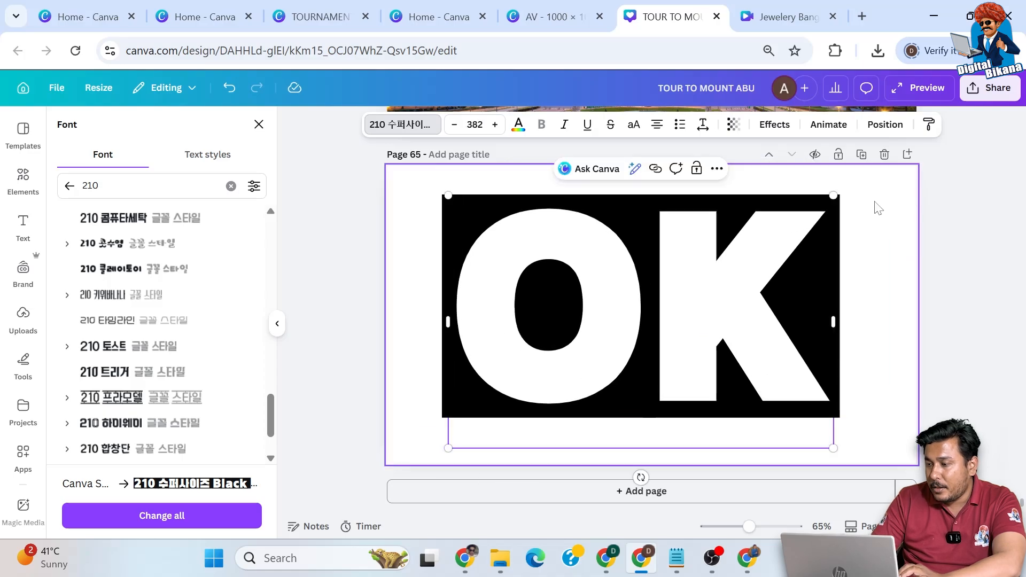
{"action": "left_click_drag", "start_coordinate": [833, 196], "coordinate": [853, 184]}
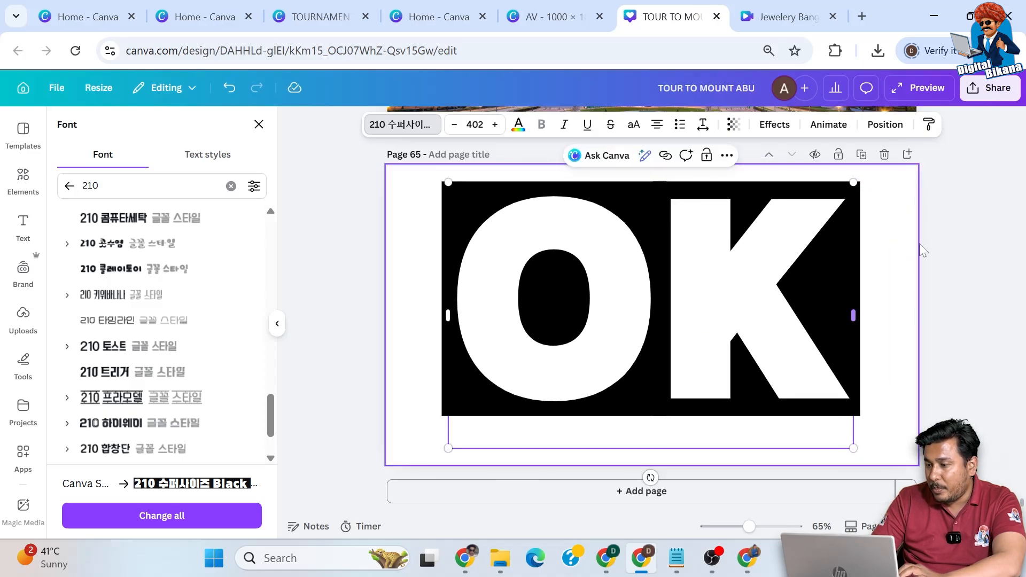
{"action": "left_click", "coordinate": [967, 297]}
{"action": "left_click_drag", "start_coordinate": [829, 308], "coordinate": [830, 320]}
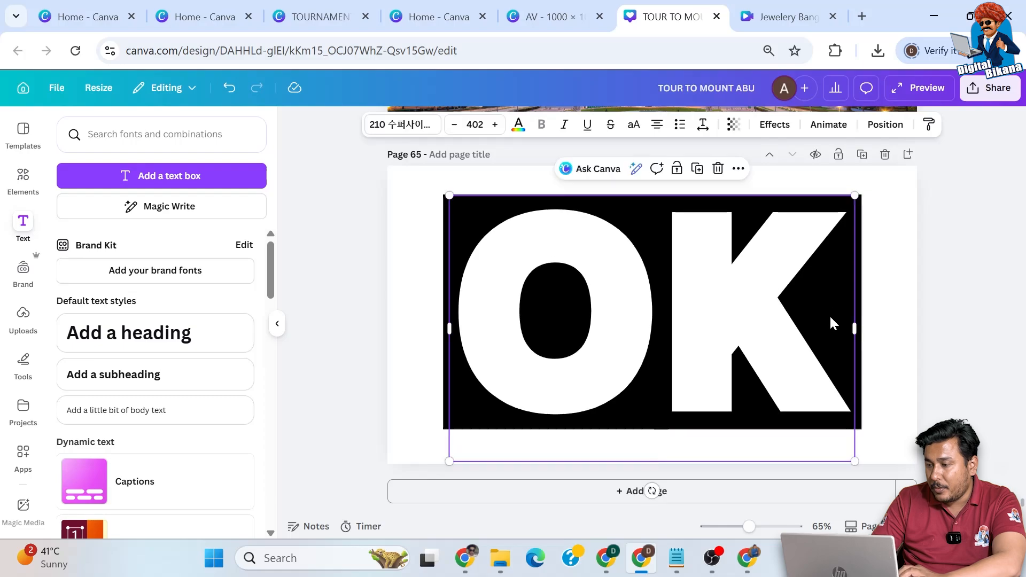
Color the letter O vivid azure (#00c2ff) and the letter K magenta.
{"action": "left_click", "coordinate": [673, 316]}
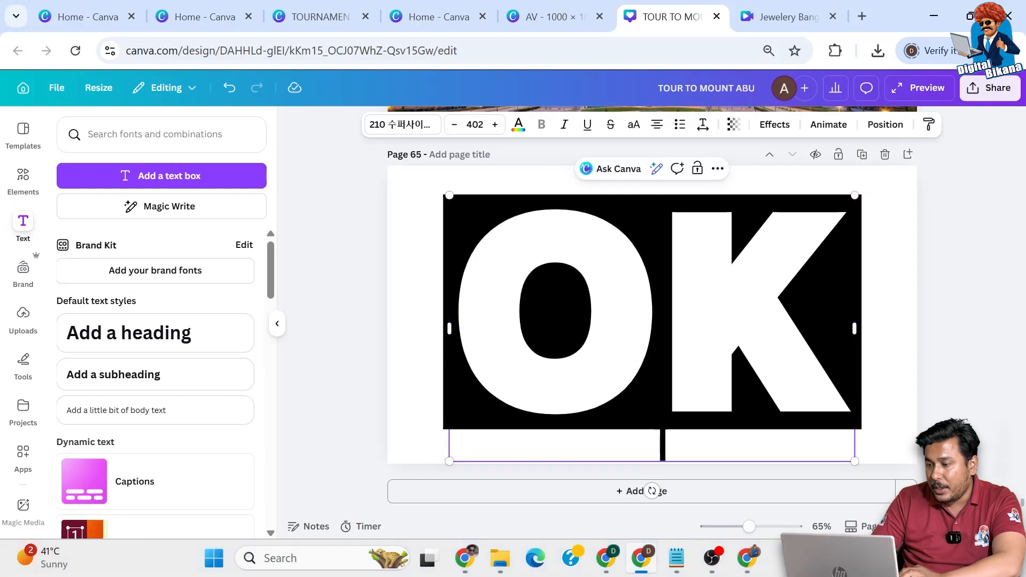
{"action": "key", "text": "shift+Left"}
{"action": "left_click", "coordinate": [518, 125]}
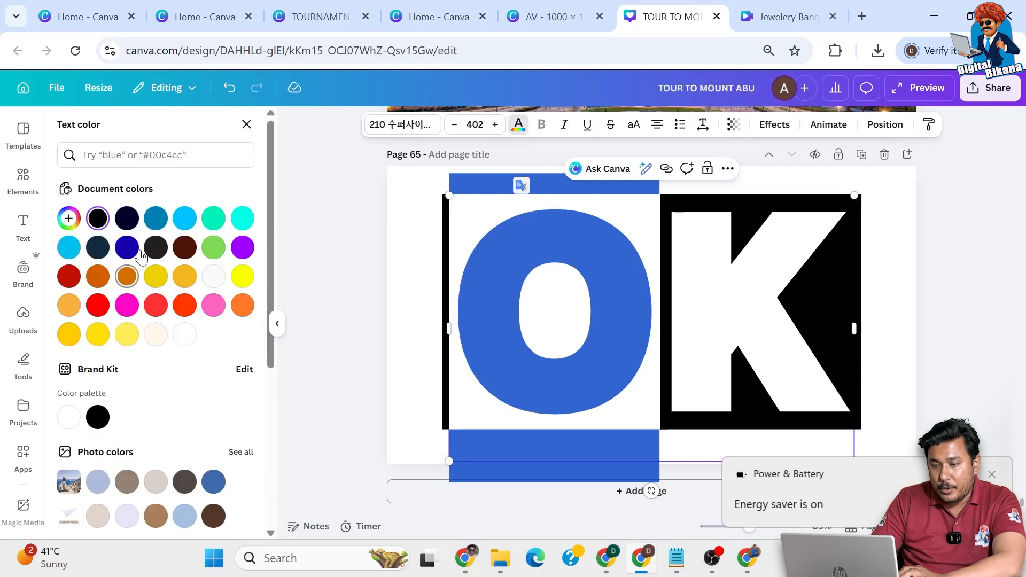
{"action": "left_click", "coordinate": [184, 218]}
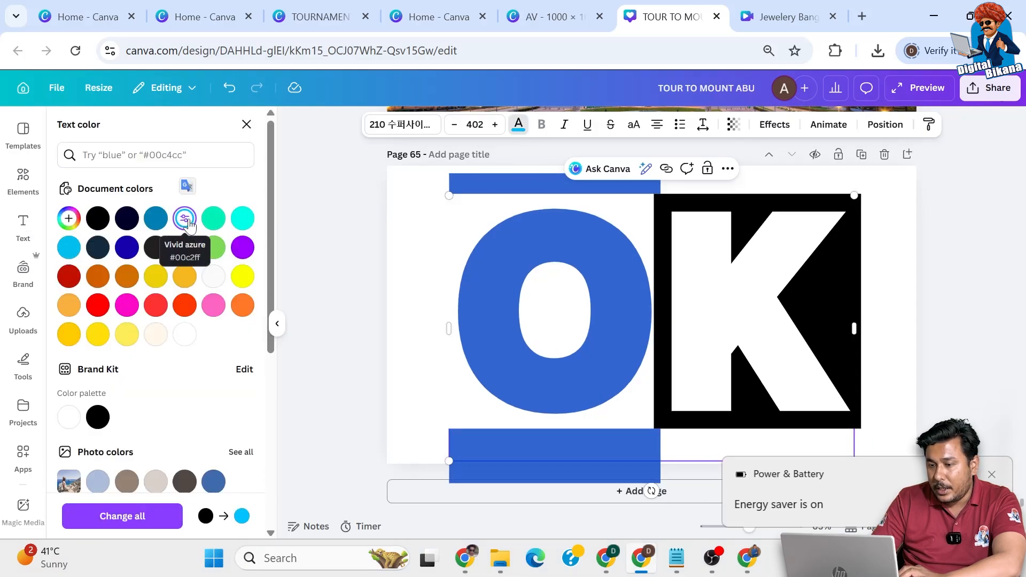
{"action": "left_click_drag", "start_coordinate": [848, 320], "coordinate": [719, 321]}
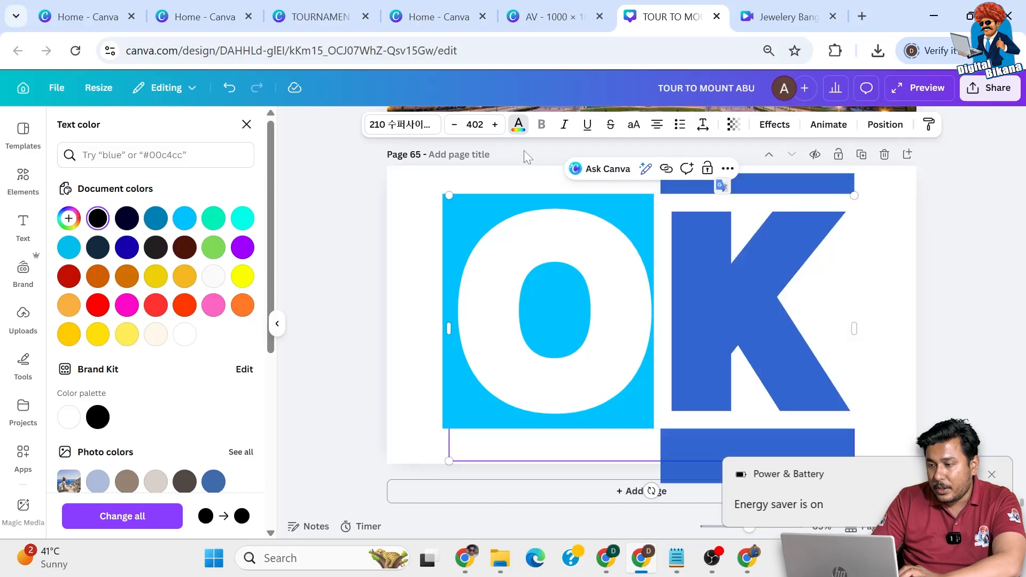
{"action": "left_click", "coordinate": [127, 305]}
{"action": "left_click", "coordinate": [319, 278]}
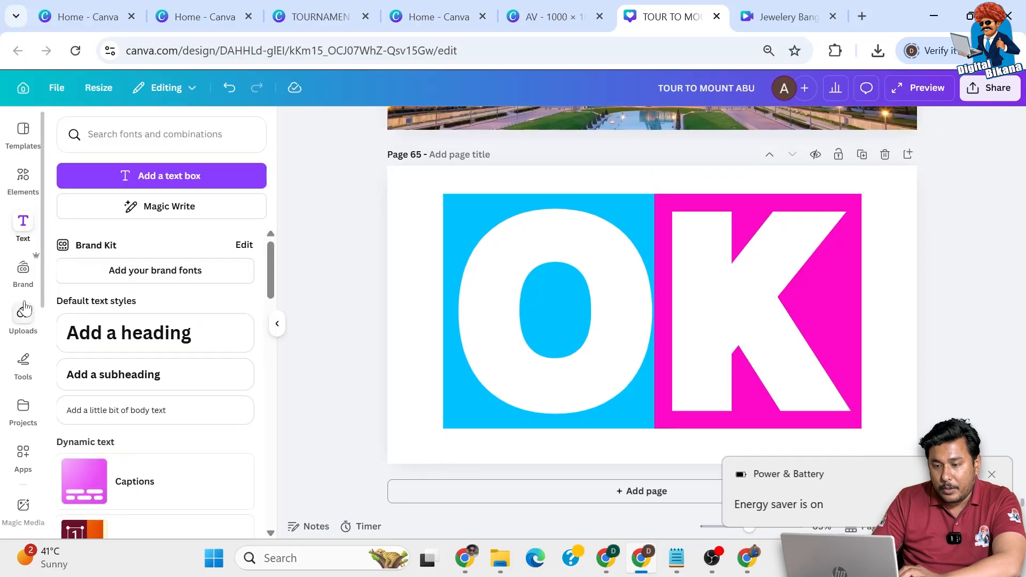
Search the elements for "shape", add a rectangle, and place it over the page's upper-left area, covering most of the O.
{"action": "left_click", "coordinate": [23, 179]}
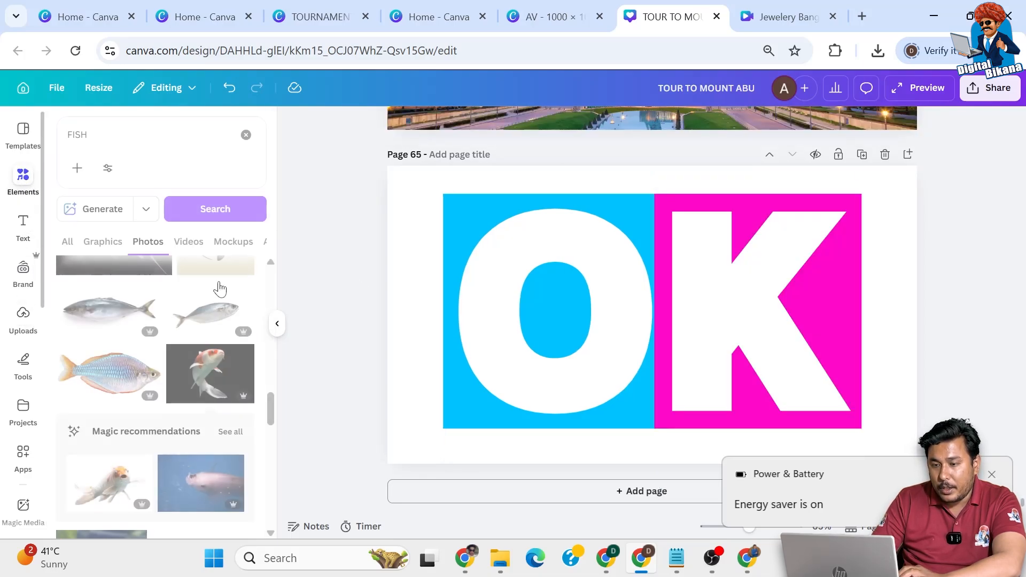
{"action": "left_click", "coordinate": [245, 135]}
{"action": "type", "text": "shape"}
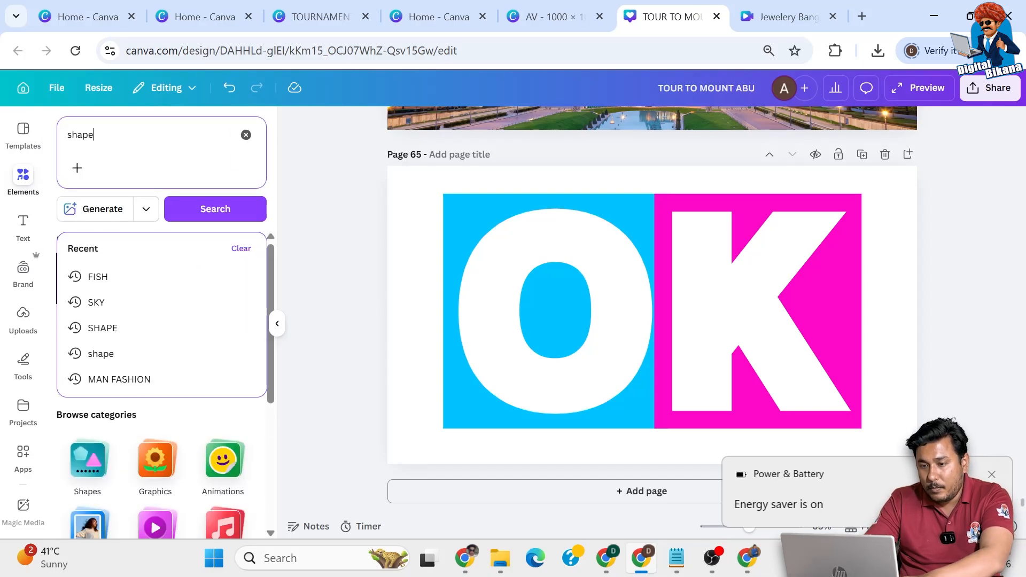
{"action": "key", "text": "Return"}
{"action": "left_click", "coordinate": [73, 313]}
{"action": "left_click_drag", "start_coordinate": [651, 286], "coordinate": [653, 158]}
{"action": "left_click_drag", "start_coordinate": [697, 252], "coordinate": [665, 265]}
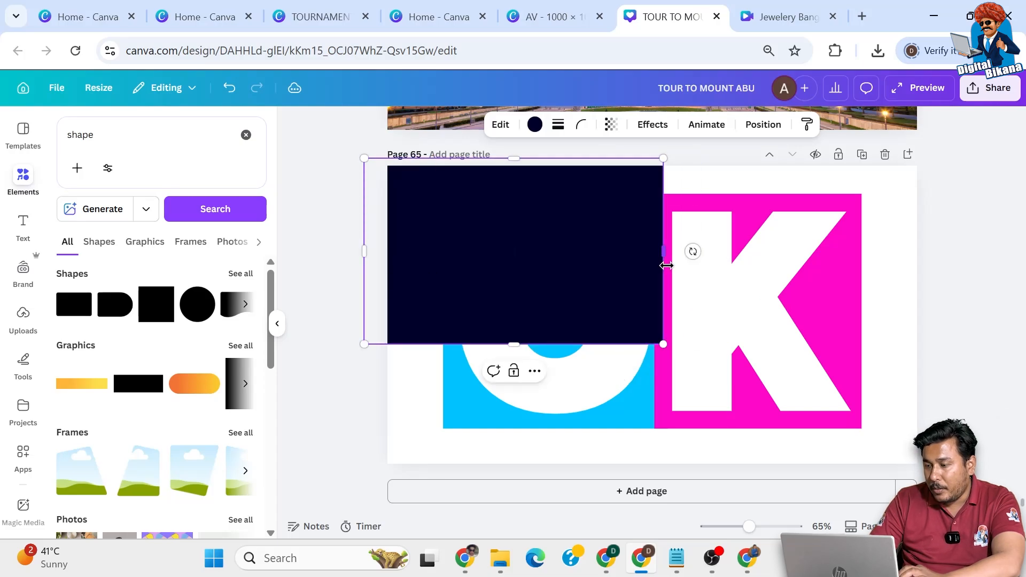
Try sending the rectangle one layer backward behind the OK text, and undo the layer change.
{"action": "left_click", "coordinate": [534, 371]}
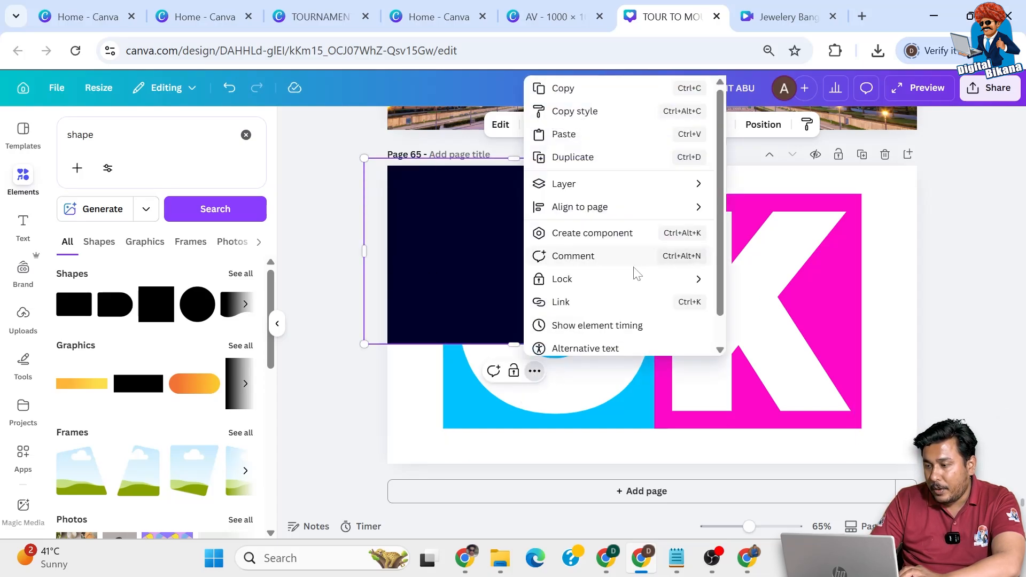
{"action": "mouse_move", "coordinate": [580, 182]}
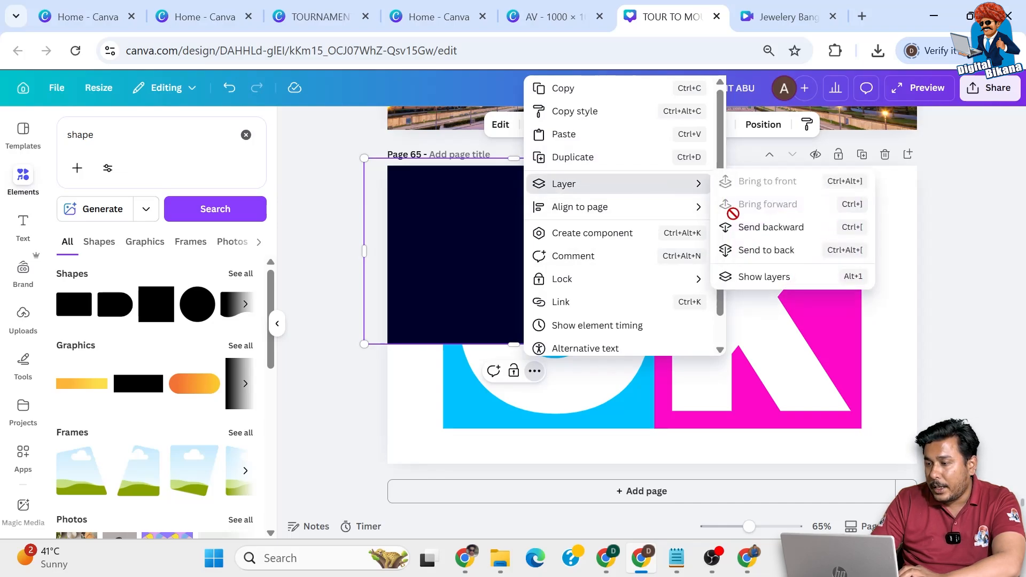
{"action": "left_click", "coordinate": [744, 230]}
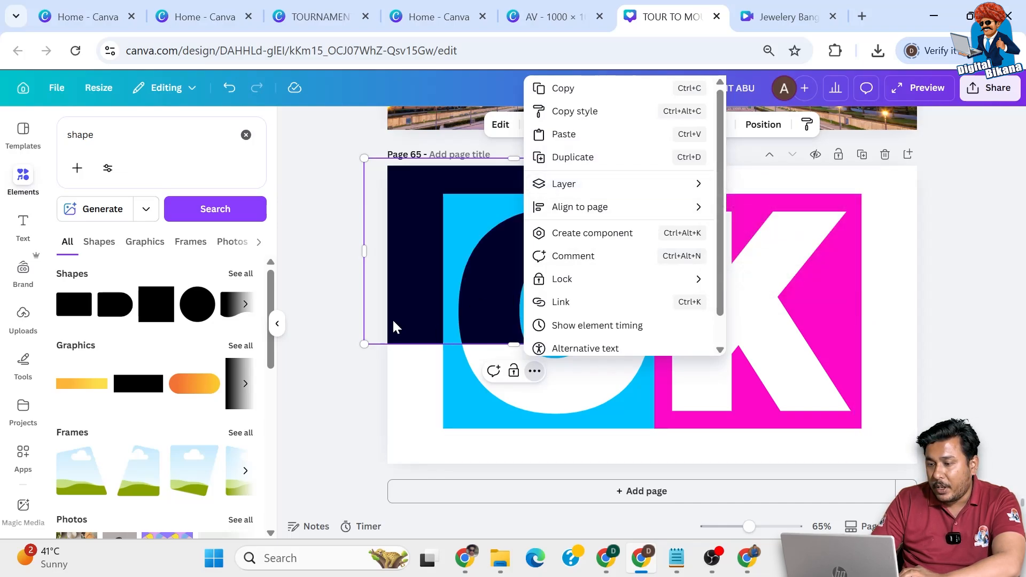
{"action": "left_click", "coordinate": [344, 320]}
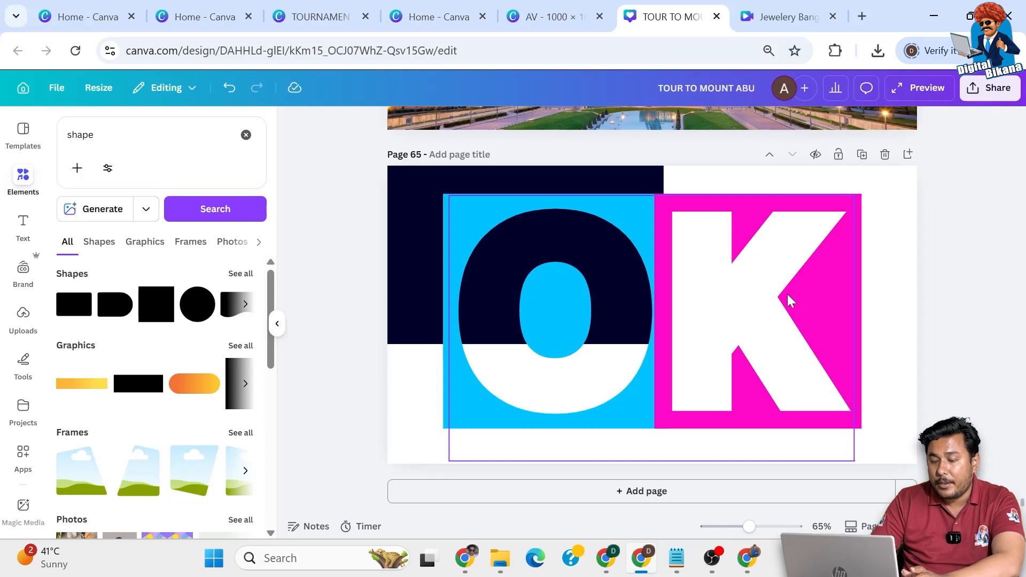
{"action": "key", "text": "ctrl+z"}
Resize the rectangle into a full-height strip that covers the white margin beside the O.
{"action": "left_click", "coordinate": [622, 257]}
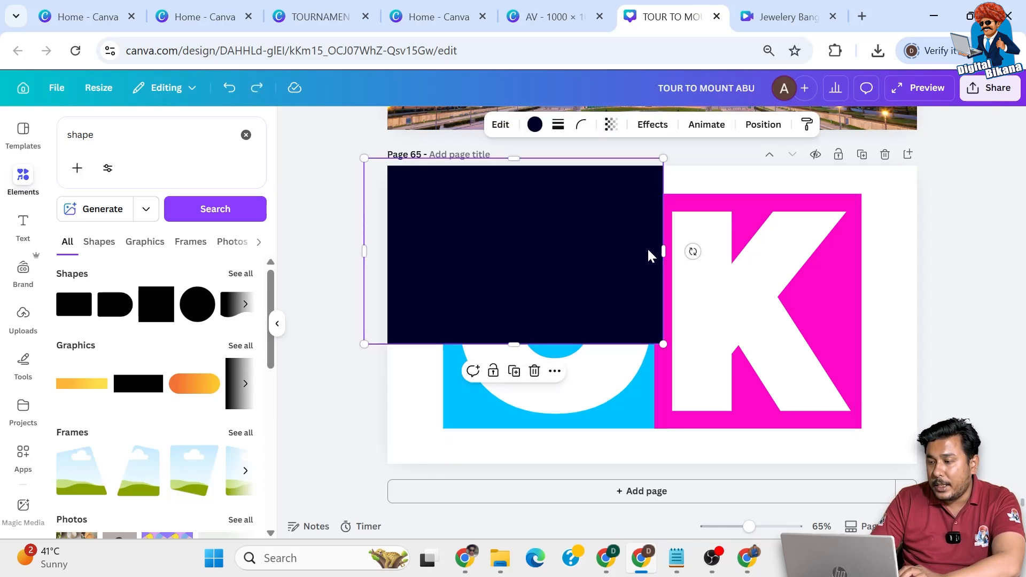
{"action": "left_click_drag", "start_coordinate": [665, 251], "coordinate": [457, 251]}
{"action": "left_click_drag", "start_coordinate": [410, 344], "coordinate": [411, 472]}
Recolor the strip by sampling the blue background of the letter O.
{"action": "left_click", "coordinate": [534, 125]}
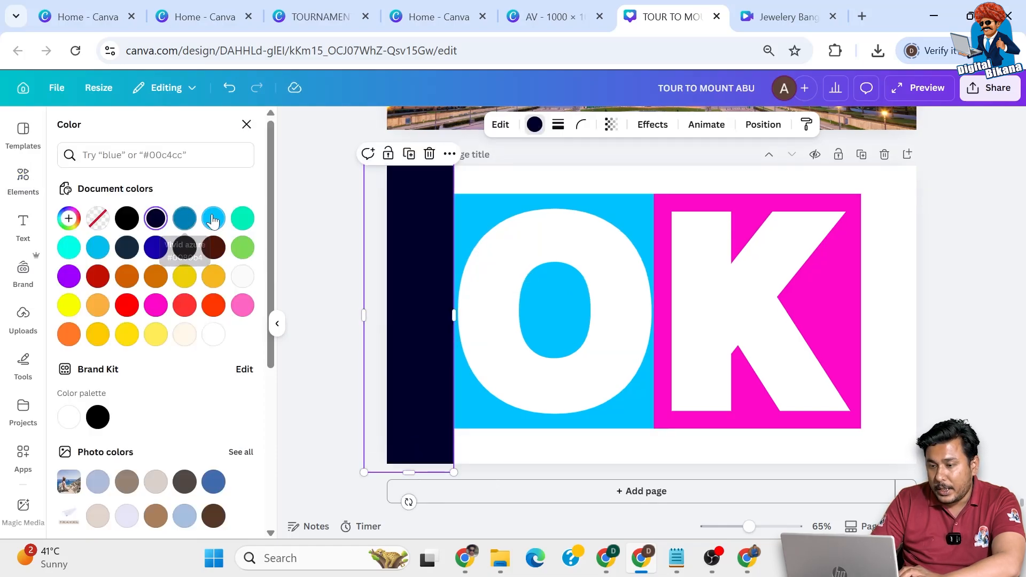
{"action": "left_click", "coordinate": [69, 248]}
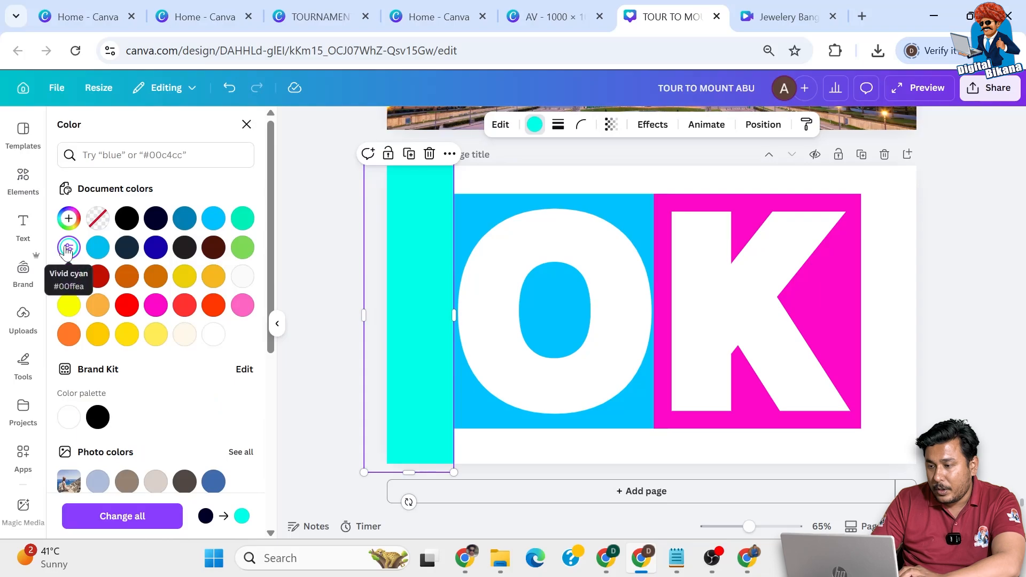
{"action": "left_click", "coordinate": [69, 247]}
{"action": "left_click", "coordinate": [245, 384]}
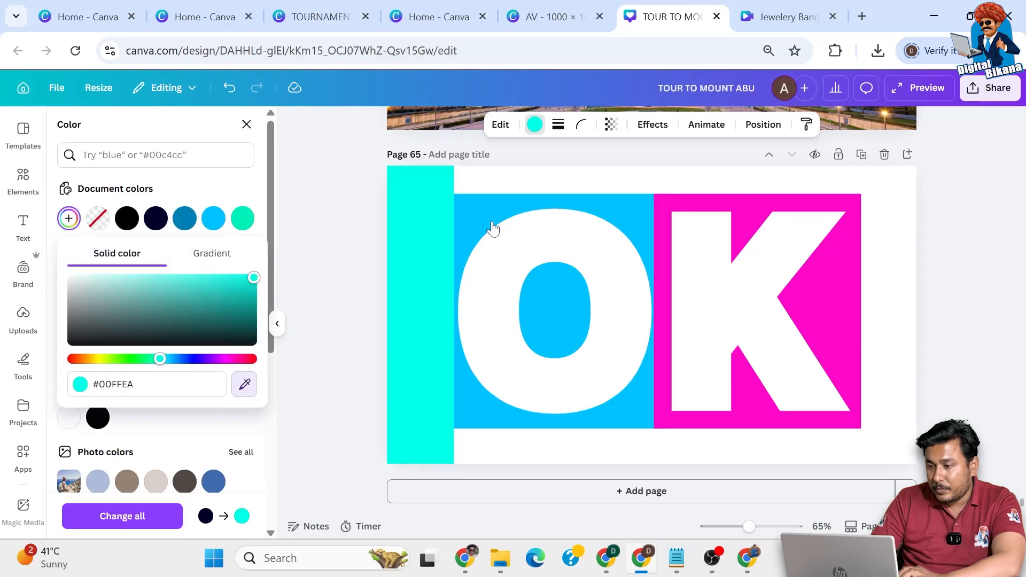
{"action": "left_click", "coordinate": [472, 210]}
Fill the white margins above and below the O with rotated copies of the blue strip ending at the seam.
{"action": "left_click_drag", "start_coordinate": [425, 249], "coordinate": [569, 238]}
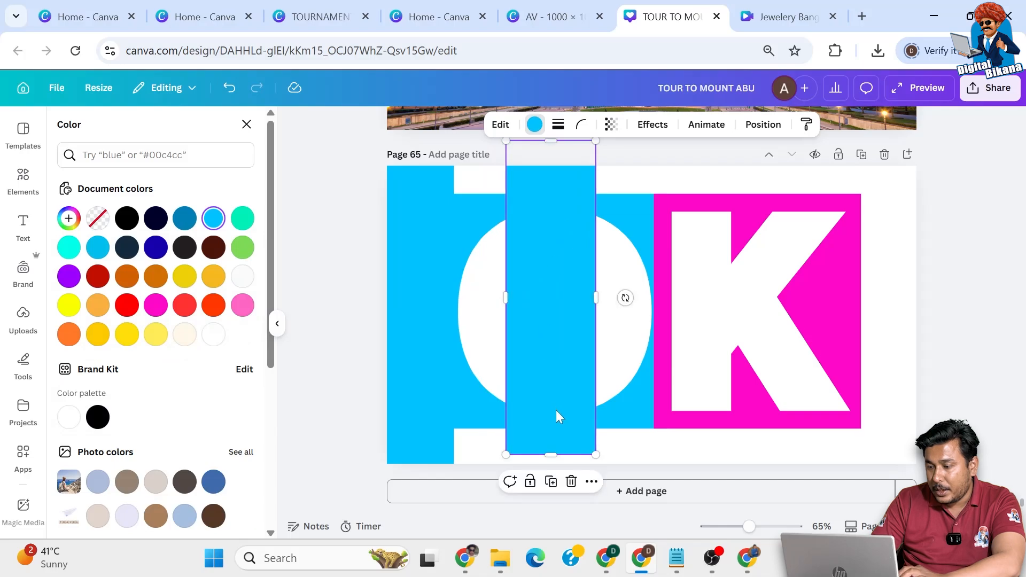
{"action": "left_click_drag", "start_coordinate": [625, 297], "coordinate": [545, 156]}
{"action": "left_click_drag", "start_coordinate": [559, 264], "coordinate": [533, 459]}
{"action": "left_click_drag", "start_coordinate": [651, 455], "coordinate": [653, 459]}
{"action": "left_click_drag", "start_coordinate": [509, 422], "coordinate": [524, 156]}
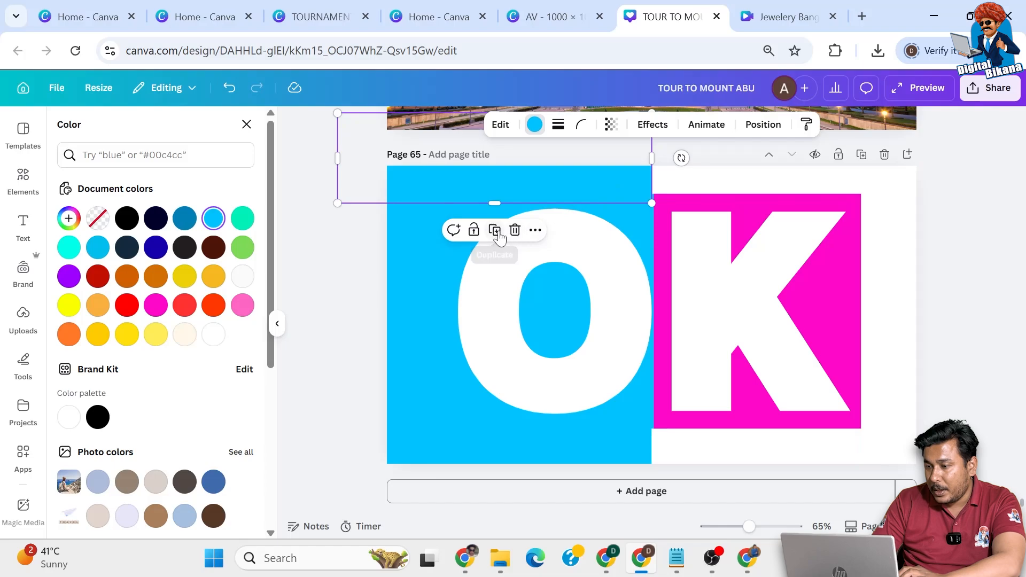
Cover the white margins above, below and beside the K with copies of the strip recolored magenta.
{"action": "left_click_drag", "start_coordinate": [821, 203], "coordinate": [860, 192]}
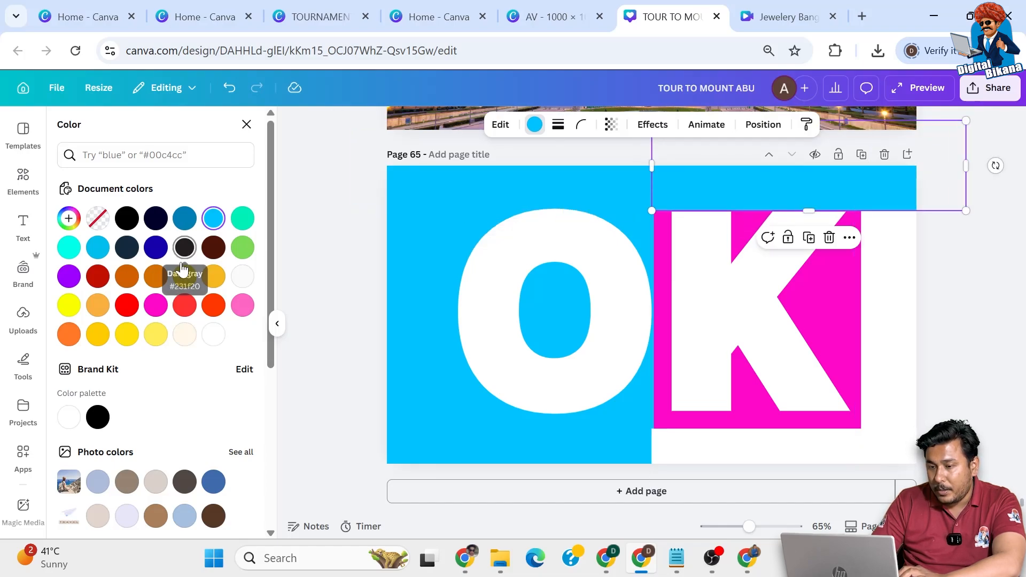
{"action": "left_click", "coordinate": [155, 305]}
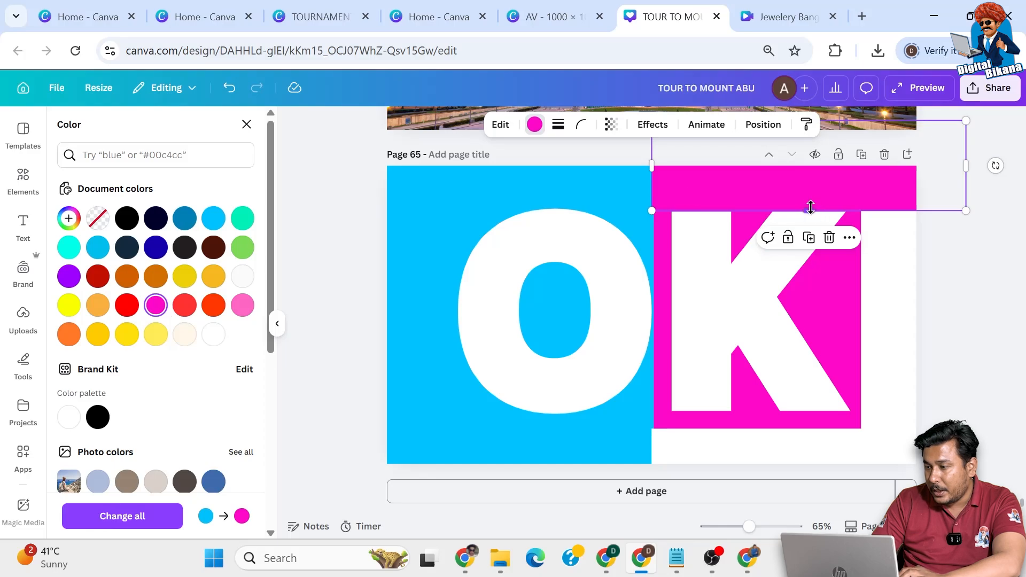
{"action": "left_click_drag", "start_coordinate": [810, 207], "coordinate": [853, 477]}
{"action": "left_click", "coordinate": [809, 392]}
{"action": "left_click_drag", "start_coordinate": [813, 446], "coordinate": [799, 323]}
{"action": "left_click_drag", "start_coordinate": [985, 335], "coordinate": [797, 497]}
{"action": "left_click_drag", "start_coordinate": [791, 368], "coordinate": [884, 359]}
{"action": "key", "text": "Escape"}
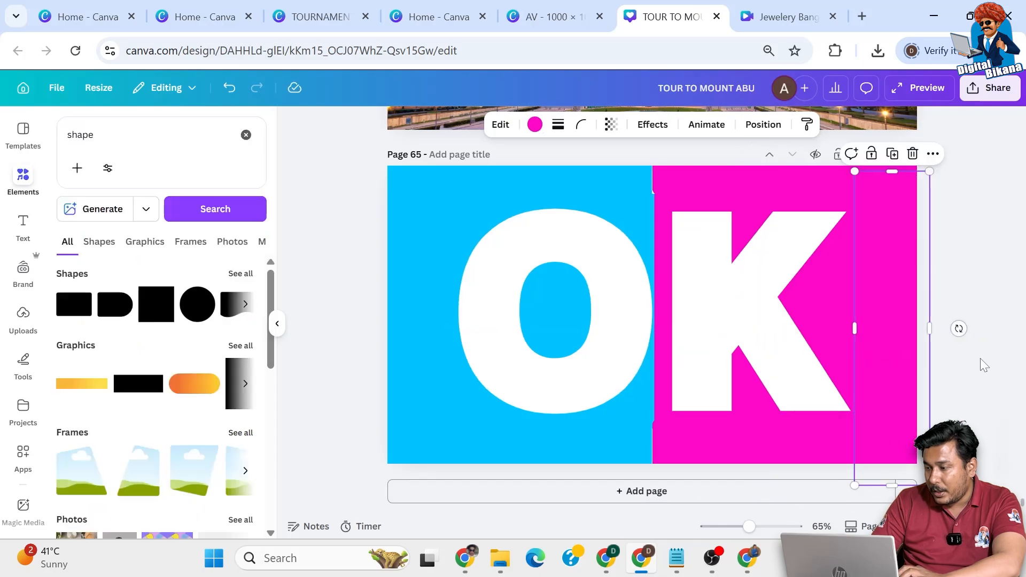
Set the magenta strip below the K to 0 corner rounding and align its inner edge with the blue-magenta seam.
{"action": "left_click_drag", "start_coordinate": [337, 508], "coordinate": [647, 418]}
{"action": "scroll", "coordinate": [646, 419], "scroll_direction": "up", "scroll_amount": 3}
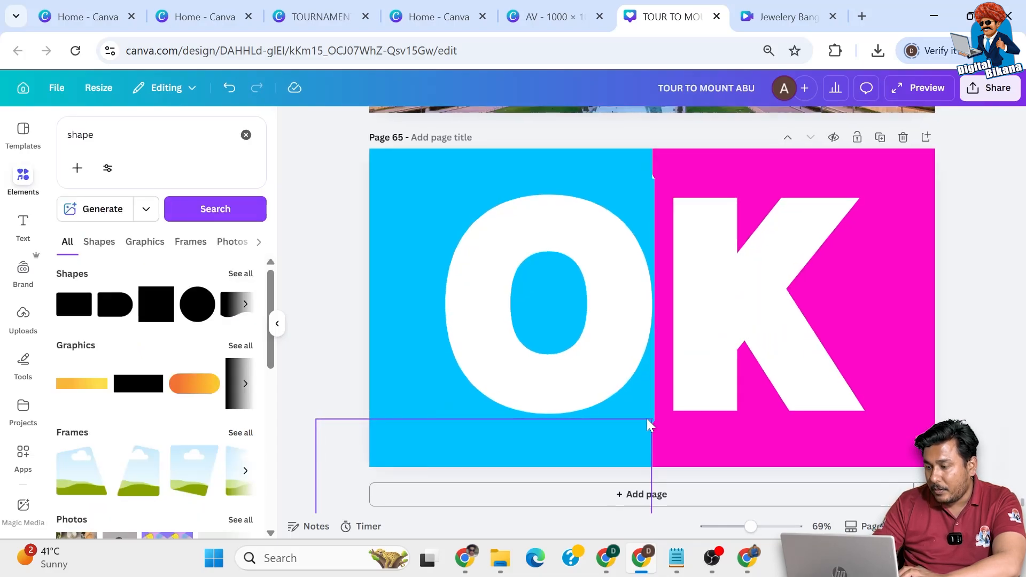
{"action": "left_click", "coordinate": [661, 436]}
{"action": "left_click_drag", "start_coordinate": [654, 466], "coordinate": [652, 464]}
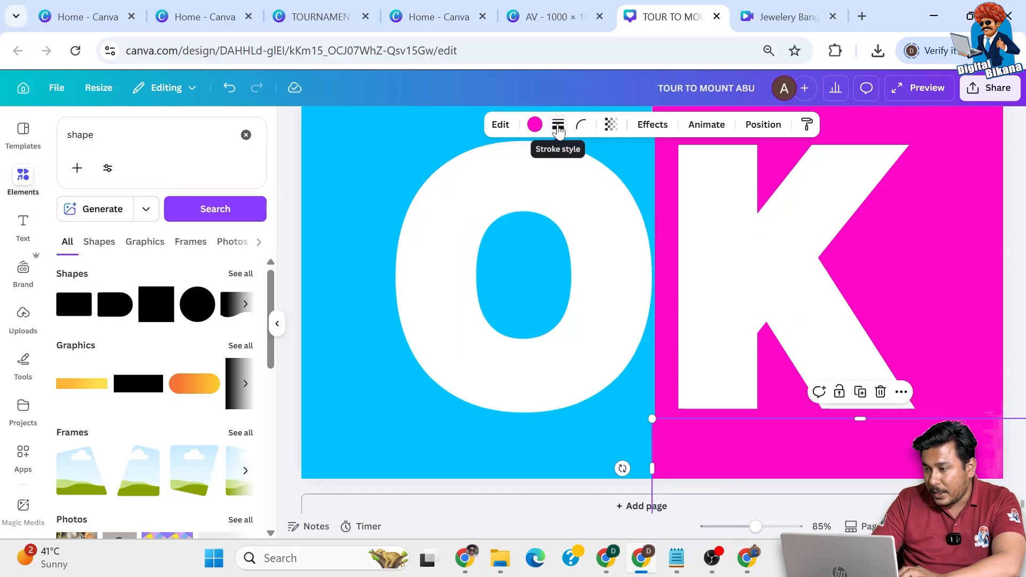
{"action": "left_click", "coordinate": [582, 125]}
{"action": "left_click_drag", "start_coordinate": [546, 182], "coordinate": [440, 184]}
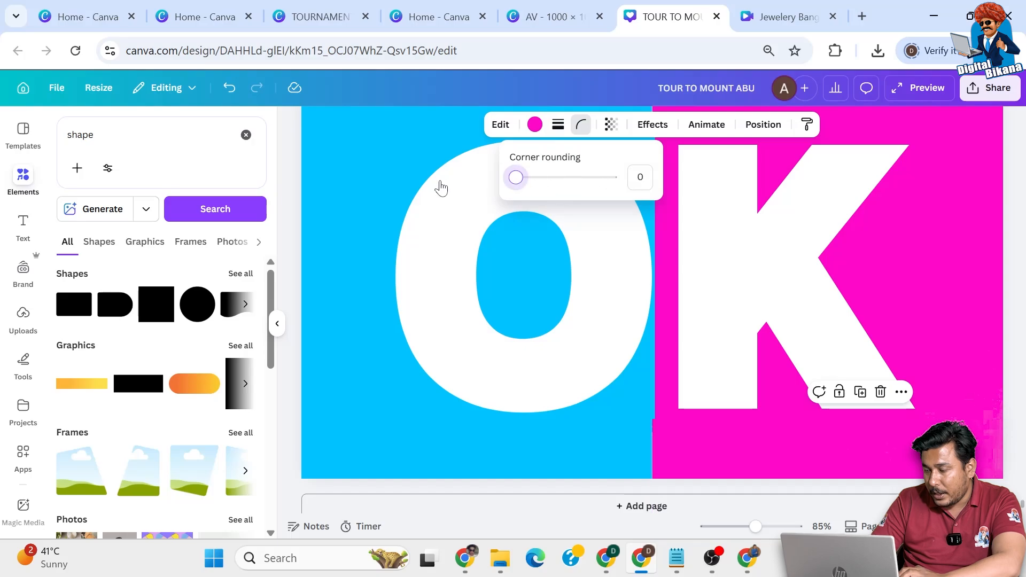
{"action": "scroll", "coordinate": [652, 466], "scroll_direction": "up", "scroll_amount": 4}
{"action": "mouse_move", "coordinate": [652, 466]}
{"action": "left_mouse_down"}
{"action": "mouse_move", "coordinate": [662, 466]}
{"action": "mouse_move", "coordinate": [656, 483]}
{"action": "left_mouse_up"}
{"action": "left_click", "coordinate": [644, 467]}
{"action": "left_click", "coordinate": [620, 349]}
Square off the magenta strip above the K with 0 corner rounding and align its inner edge with the seam.
{"action": "scroll", "coordinate": [619, 350], "scroll_direction": "up", "scroll_amount": 10}
{"action": "scroll", "coordinate": [620, 350], "scroll_direction": "up", "scroll_amount": 15}
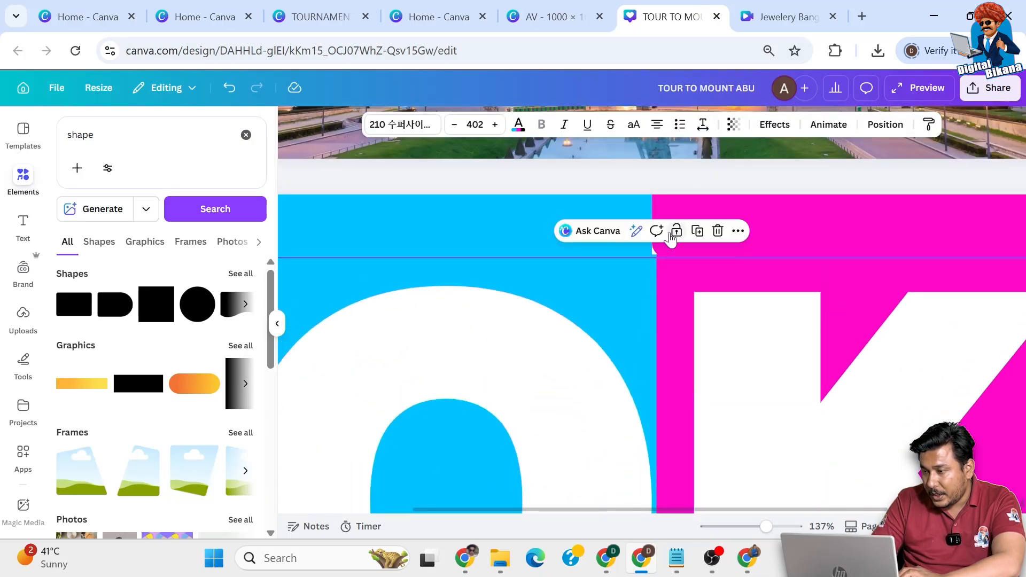
{"action": "left_click", "coordinate": [671, 238]}
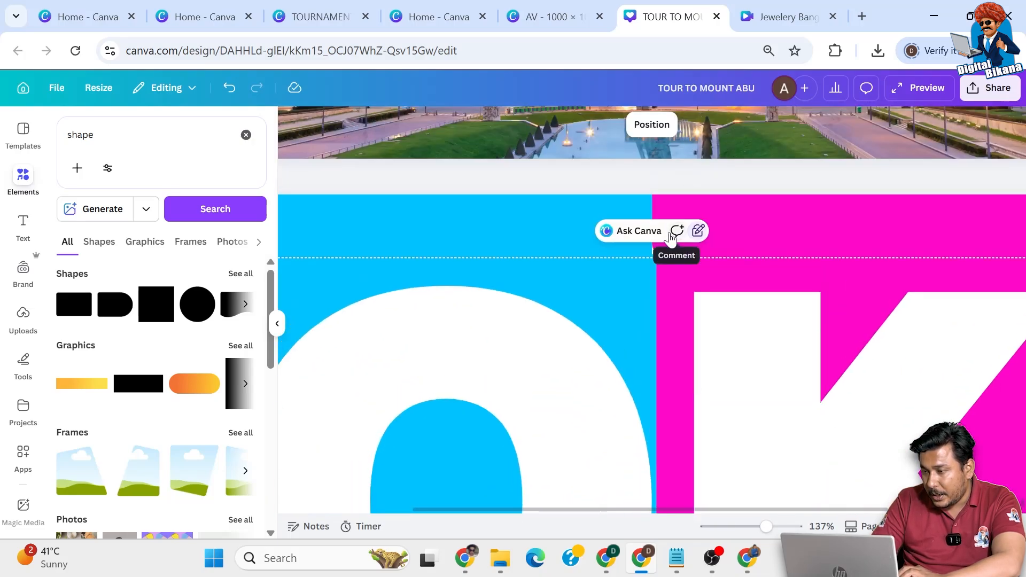
{"action": "left_click", "coordinate": [671, 237]}
{"action": "left_click", "coordinate": [816, 229]}
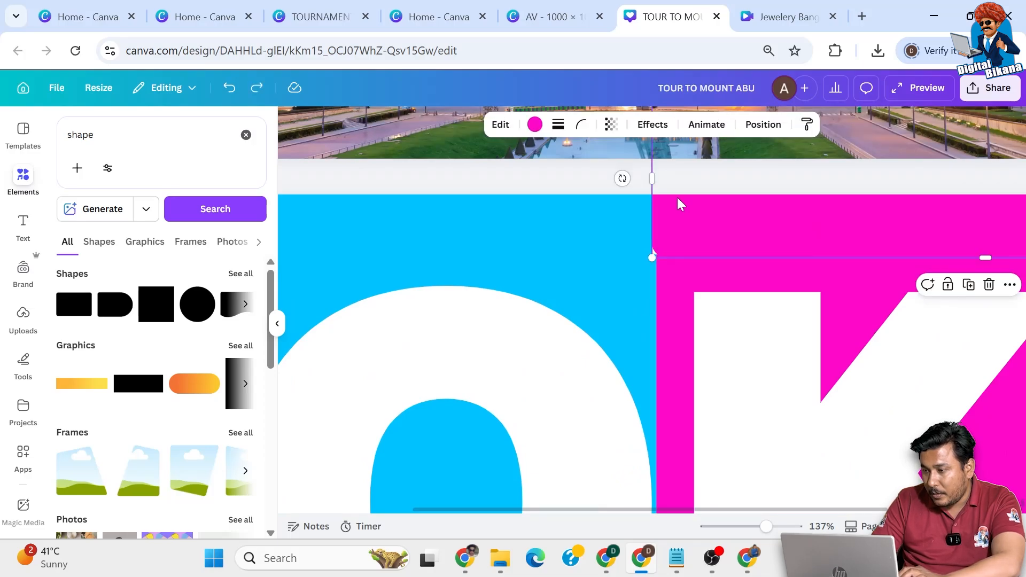
{"action": "left_click", "coordinate": [581, 128]}
{"action": "left_click_drag", "start_coordinate": [529, 180], "coordinate": [444, 185]}
{"action": "left_click_drag", "start_coordinate": [649, 224], "coordinate": [659, 222]}
{"action": "left_click", "coordinate": [647, 231]}
{"action": "left_click", "coordinate": [635, 325]}
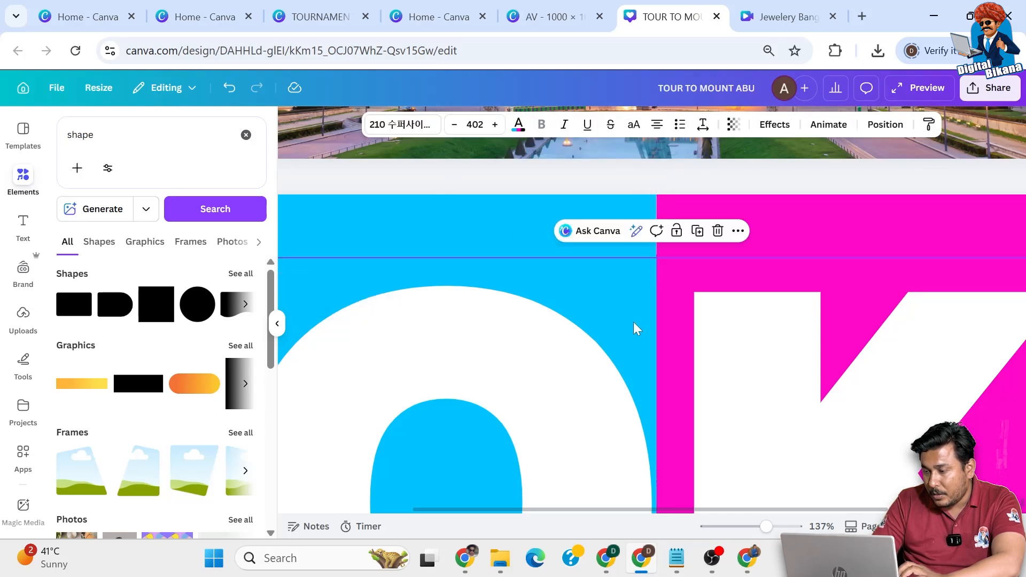
{"action": "scroll", "coordinate": [635, 324], "scroll_direction": "down", "scroll_amount": 5}
{"action": "key", "text": "Escape"}
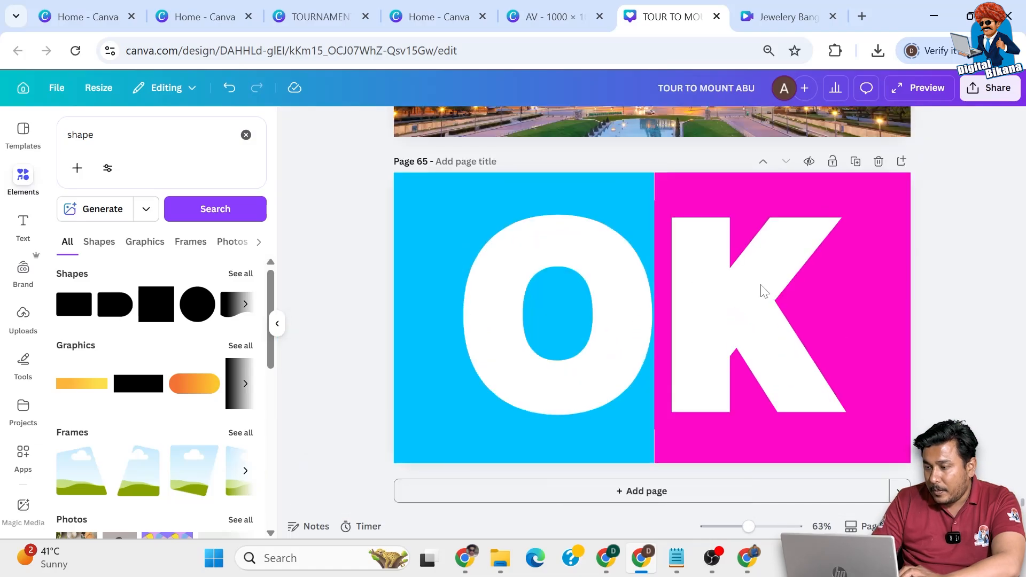
Search the photos for "man thumb" and add the bald man in a black T-shirt giving a thumbs-up.
{"action": "left_click", "coordinate": [14, 187]}
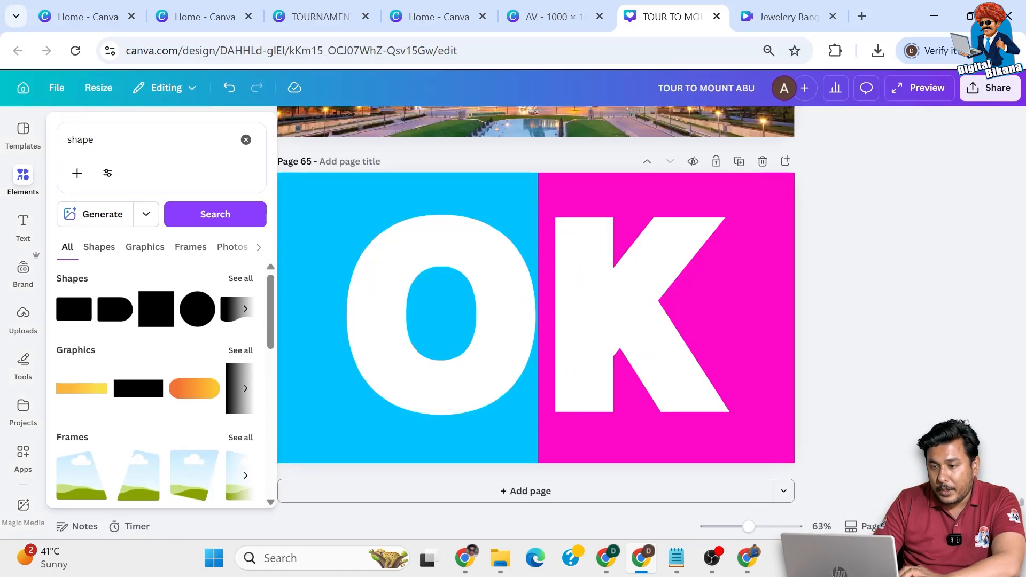
{"action": "left_click_drag", "start_coordinate": [110, 140], "coordinate": [38, 143]}
{"action": "type", "text": "ma"}
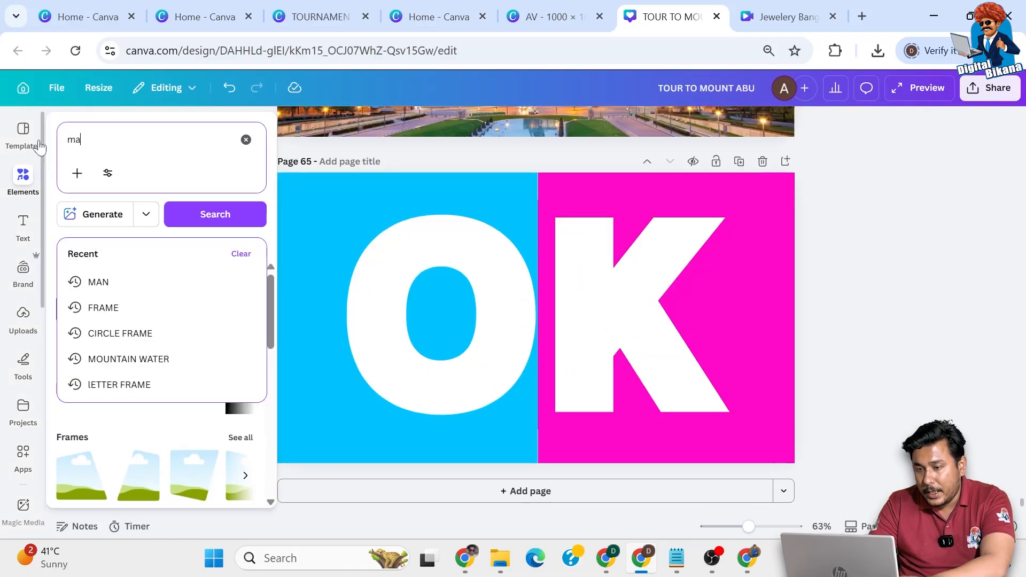
{"action": "type", "text": "n thumb"}
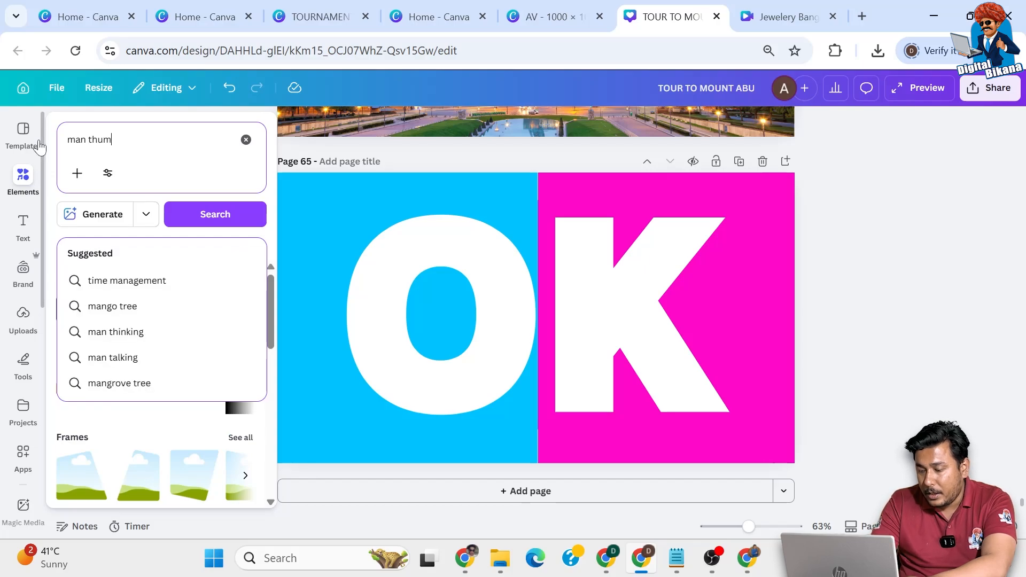
{"action": "key", "text": "Return"}
{"action": "left_click", "coordinate": [150, 249]}
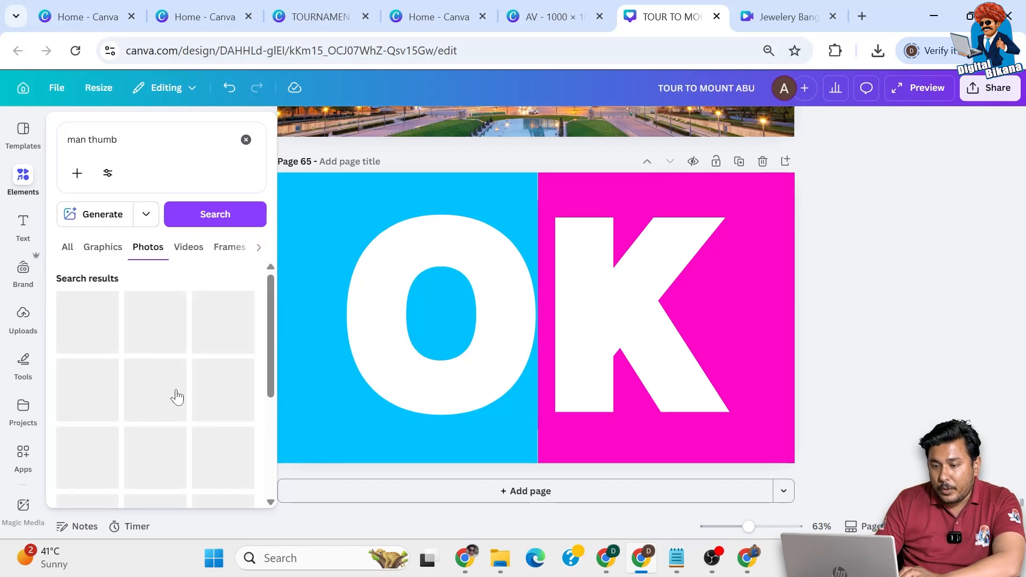
{"action": "scroll", "coordinate": [176, 397], "scroll_direction": "down", "scroll_amount": 6}
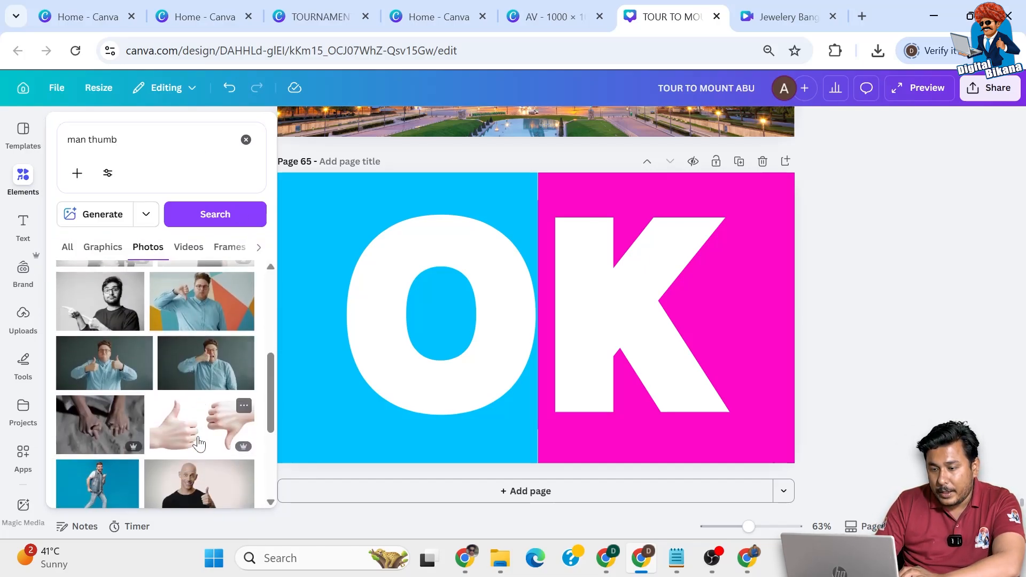
{"action": "scroll", "coordinate": [198, 443], "scroll_direction": "down", "scroll_amount": 2}
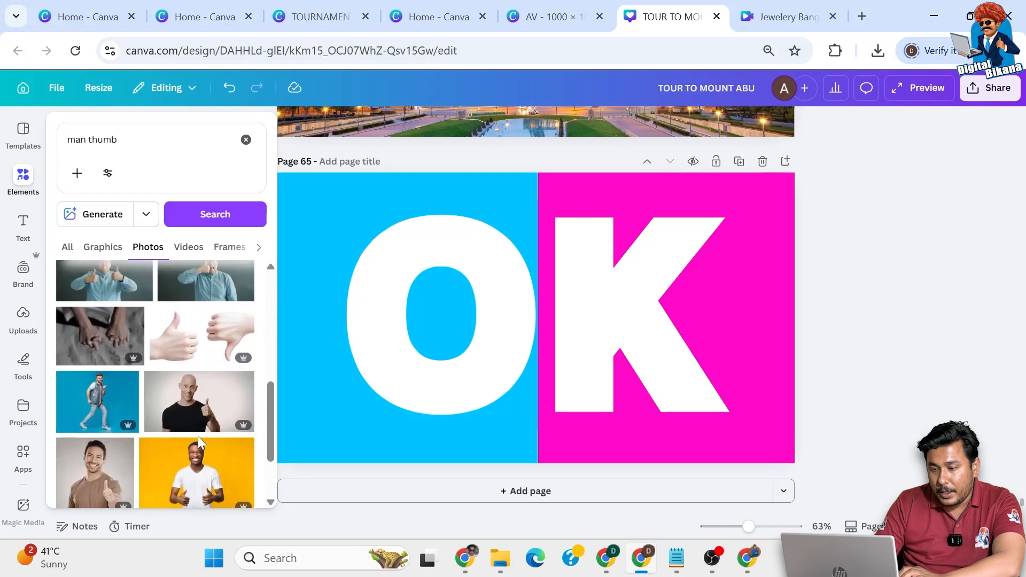
{"action": "left_click", "coordinate": [189, 406]}
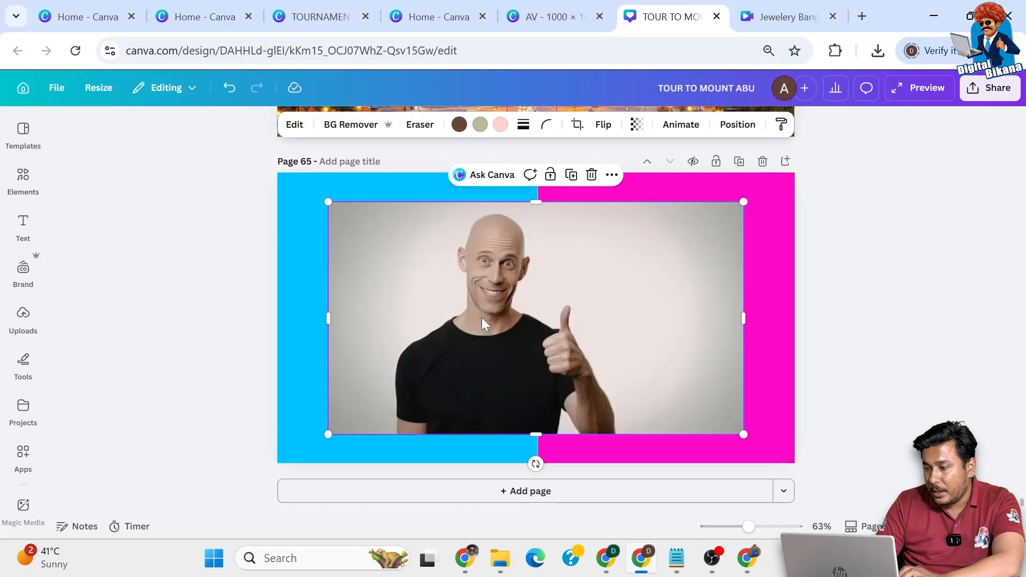
Remove the background of the thumbs-up photo and position the man over the K.
{"action": "left_click", "coordinate": [336, 128]}
{"action": "left_click_drag", "start_coordinate": [536, 321], "coordinate": [694, 296]}
{"action": "left_click_drag", "start_coordinate": [489, 409], "coordinate": [486, 412]}
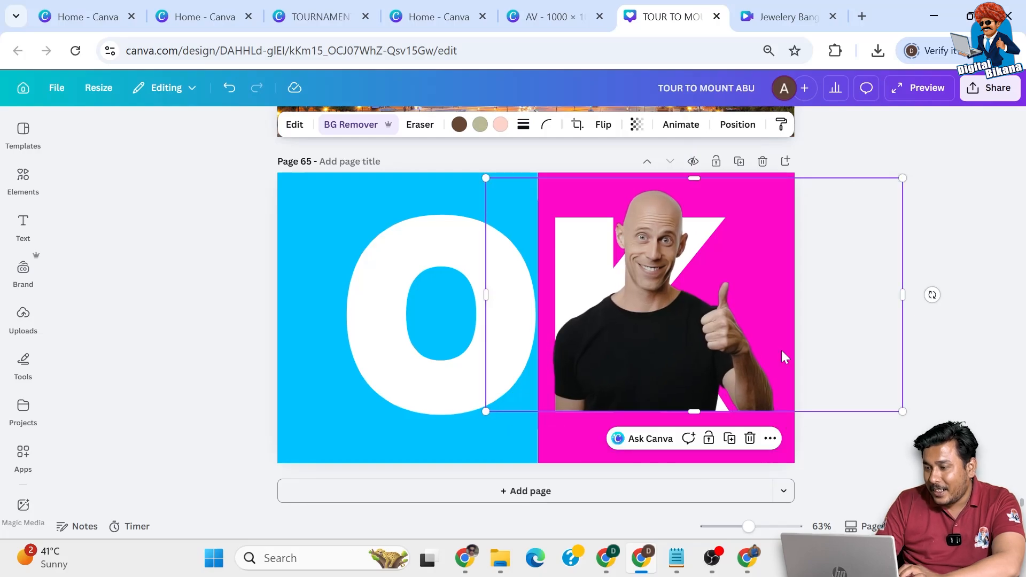
Place a duplicate of the bald man over the O and send the original backward until it sits behind the K lettering.
{"action": "left_click", "coordinate": [731, 439]}
{"action": "left_click_drag", "start_coordinate": [727, 361], "coordinate": [476, 395]}
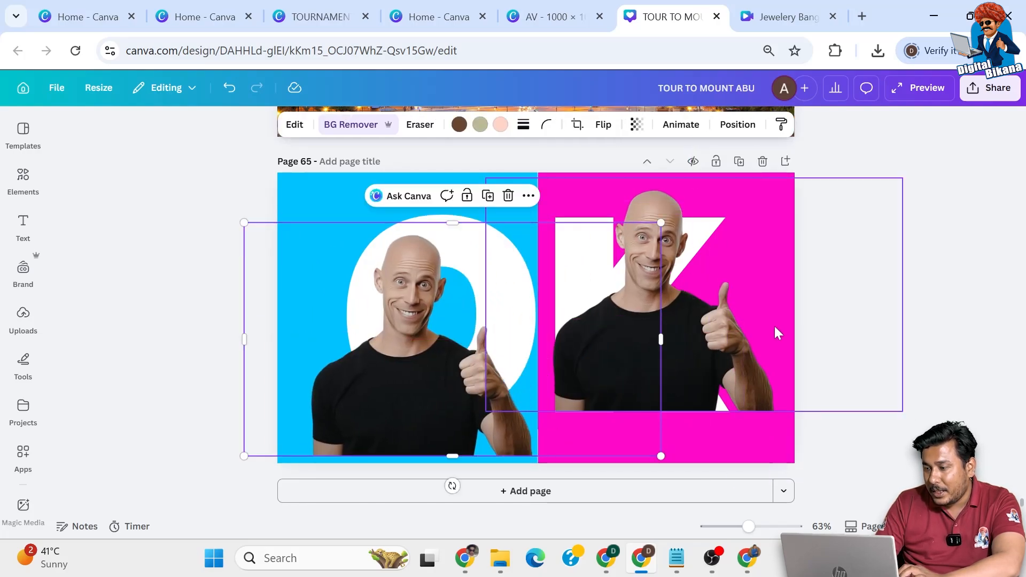
{"action": "left_click", "coordinate": [727, 341]}
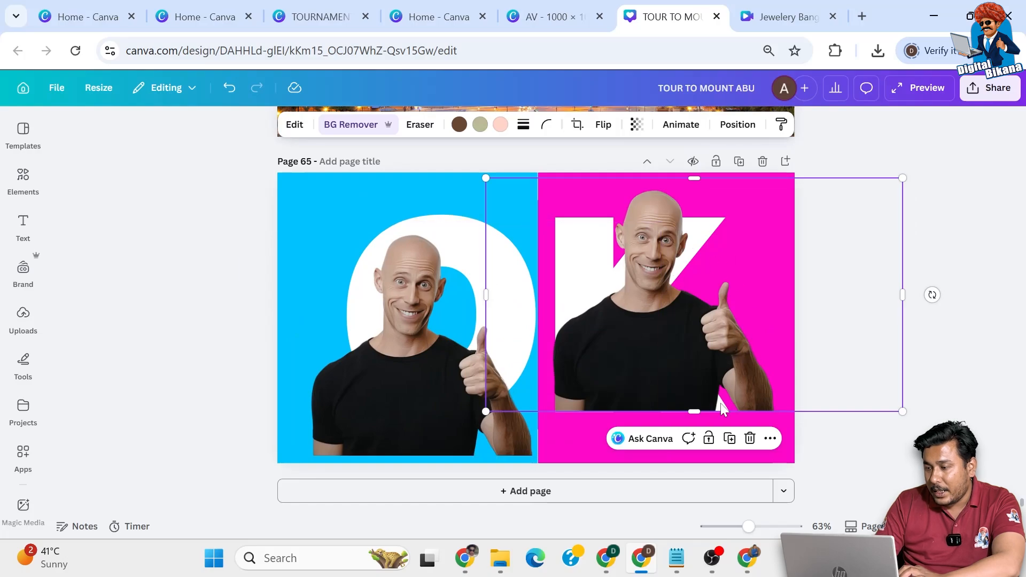
{"action": "left_click", "coordinate": [770, 439]}
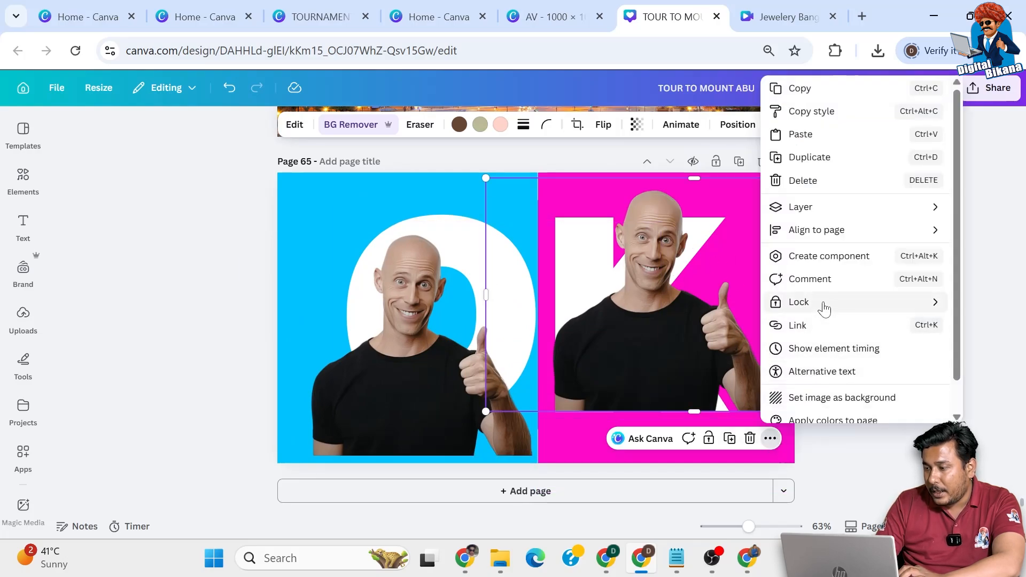
{"action": "mouse_move", "coordinate": [789, 216]}
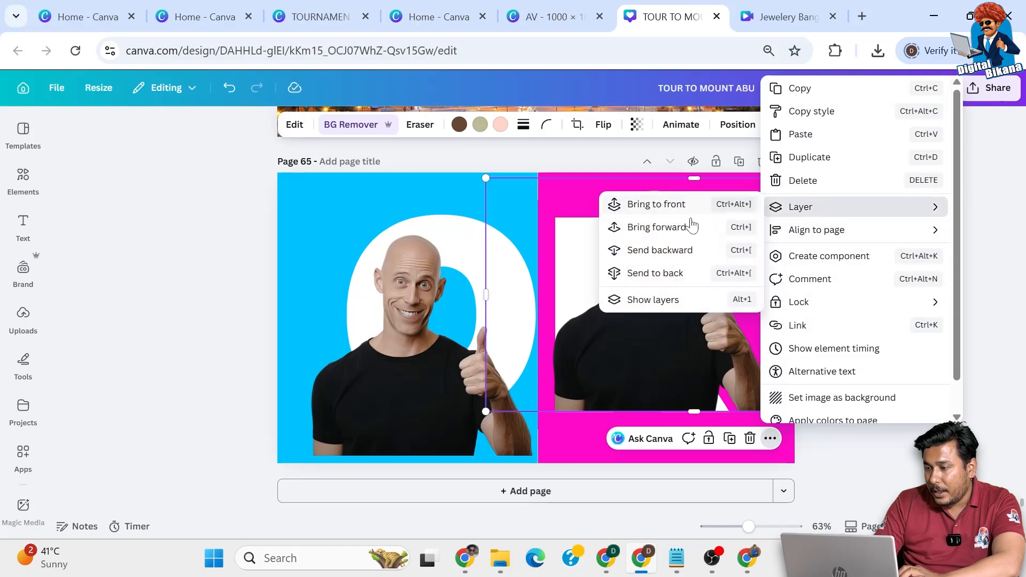
{"action": "left_click", "coordinate": [674, 256]}
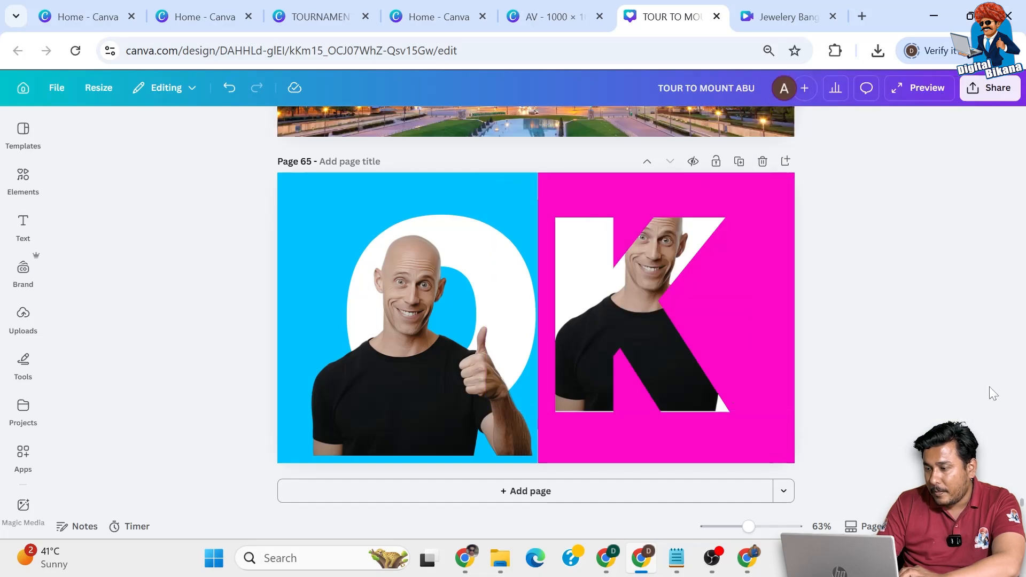
{"action": "left_click", "coordinate": [682, 359]}
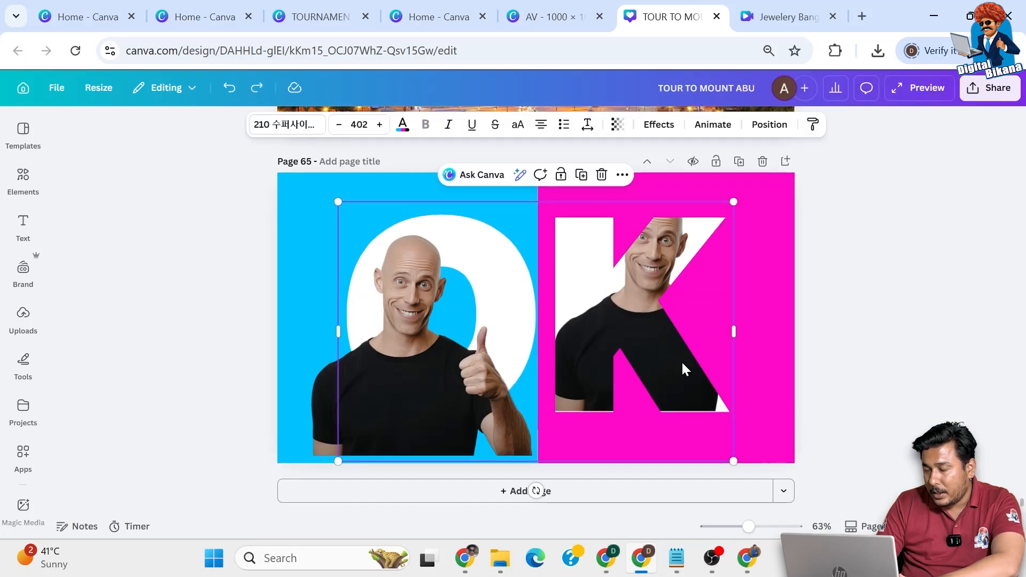
{"action": "key", "text": "ctrl+v"}
{"action": "left_click", "coordinate": [770, 446]}
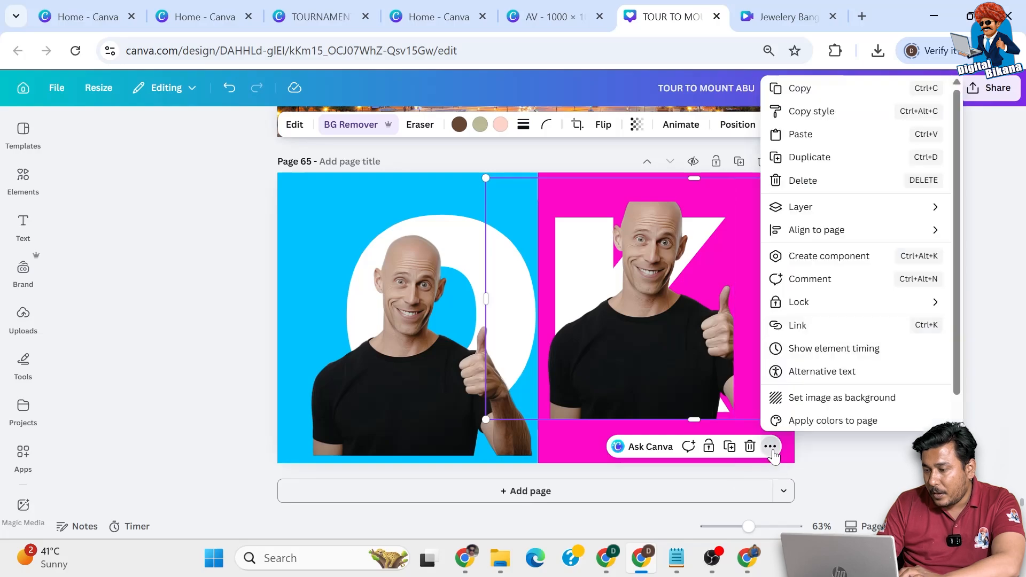
{"action": "left_click", "coordinate": [800, 207]}
{"action": "left_click", "coordinate": [673, 251]}
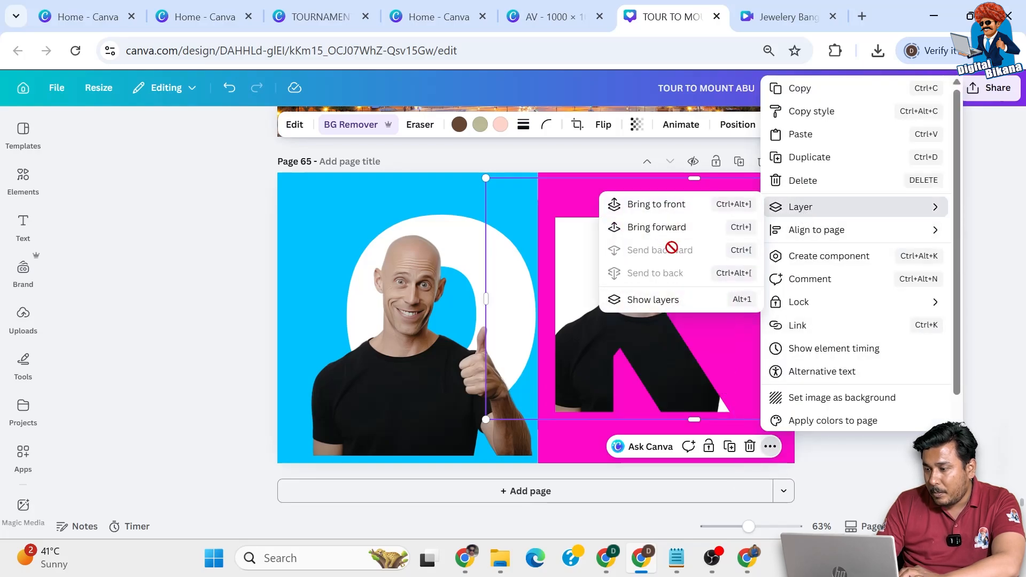
Align the duplicate with the man inside the K and crop its side and lower part so only the head overlaps the letter.
{"action": "left_click", "coordinate": [450, 375]}
{"action": "left_click_drag", "start_coordinate": [477, 368], "coordinate": [680, 333]}
{"action": "left_click_drag", "start_coordinate": [485, 295], "coordinate": [602, 294]}
{"action": "mouse_move", "coordinate": [733, 411]}
{"action": "left_mouse_down"}
{"action": "mouse_move", "coordinate": [723, 287]}
{"action": "mouse_move", "coordinate": [732, 412]}
{"action": "left_mouse_up"}
{"action": "left_click_drag", "start_coordinate": [602, 295], "coordinate": [612, 294]}
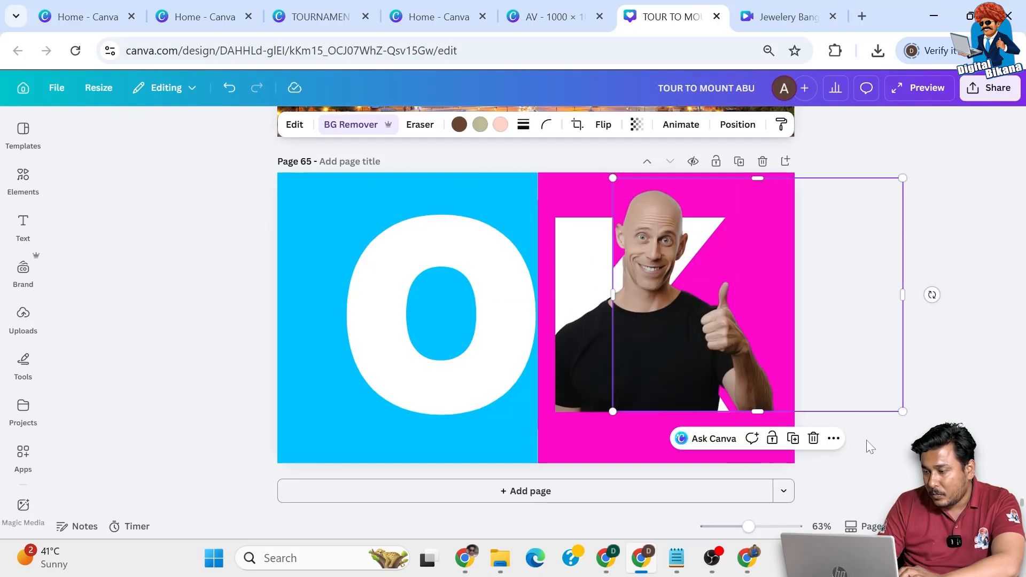
{"action": "left_click_drag", "start_coordinate": [757, 412], "coordinate": [758, 280]}
{"action": "left_click", "coordinate": [883, 342]}
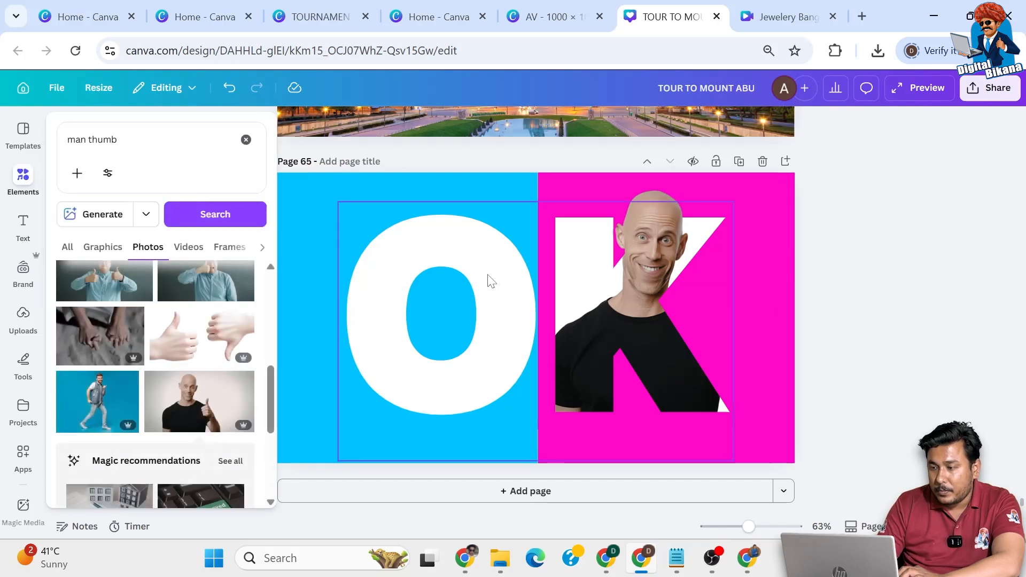
Search the photos for "man awesome" and add the bearded man covering his mouth on a pink background.
{"action": "left_click", "coordinate": [23, 181]}
{"action": "scroll", "coordinate": [137, 390], "scroll_direction": "down", "scroll_amount": 10}
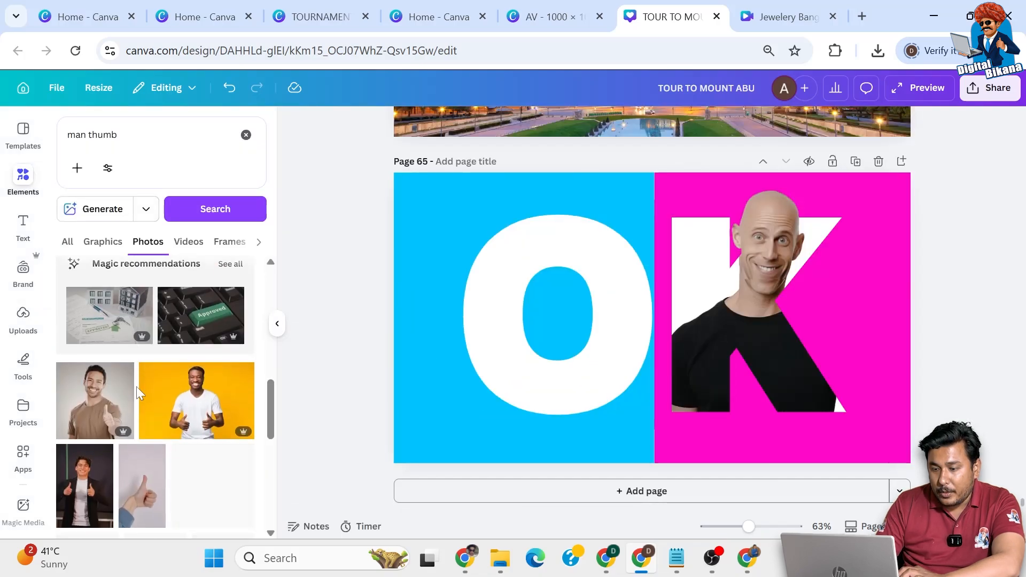
{"action": "scroll", "coordinate": [136, 393], "scroll_direction": "down", "scroll_amount": 3}
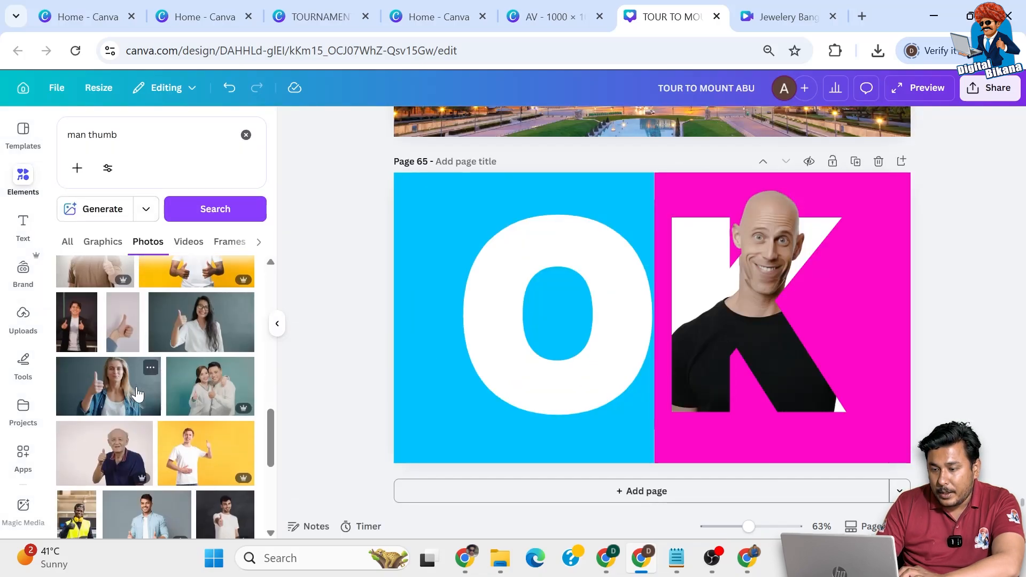
{"action": "scroll", "coordinate": [136, 393], "scroll_direction": "down", "scroll_amount": 4}
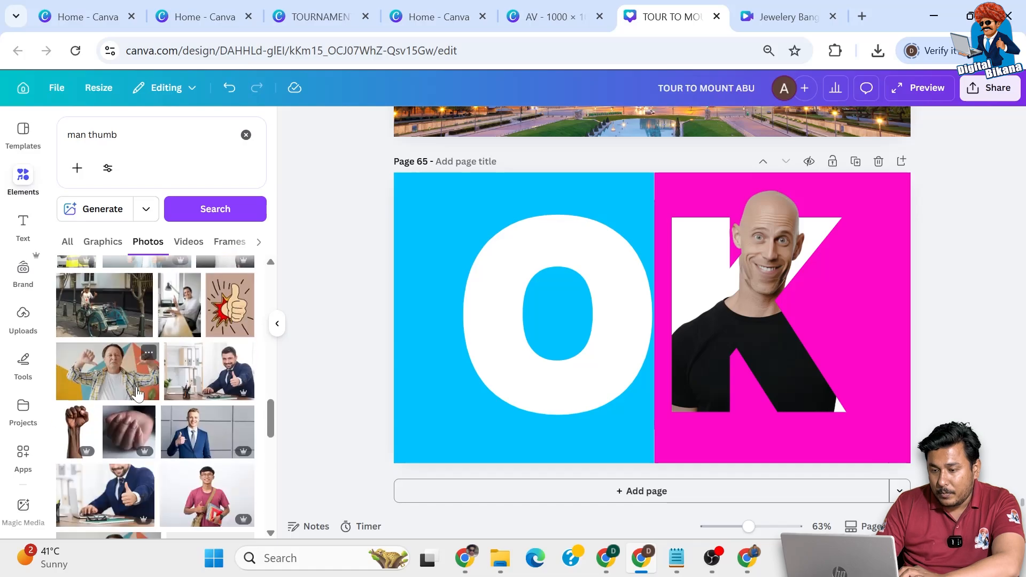
{"action": "left_click_drag", "start_coordinate": [122, 135], "coordinate": [86, 134]}
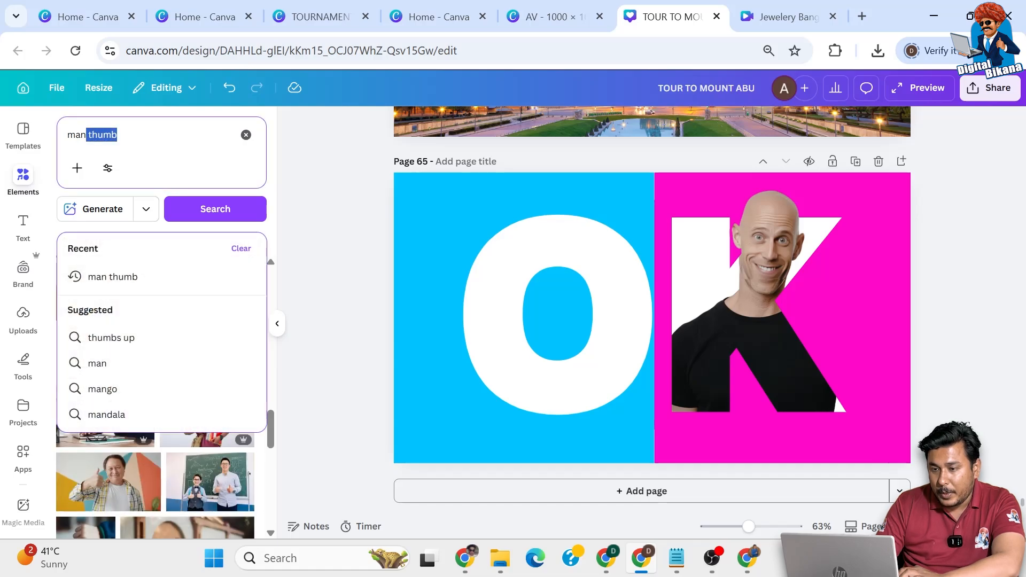
{"action": "key", "text": "BackSpace"}
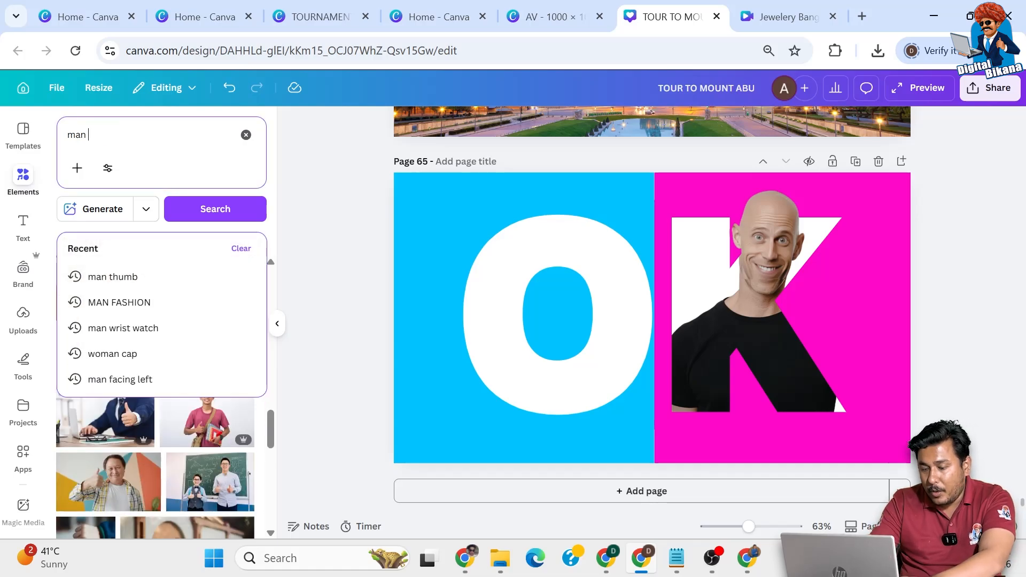
{"action": "type", "text": "awesome"}
{"action": "key", "text": "Return"}
{"action": "scroll", "coordinate": [201, 432], "scroll_direction": "down", "scroll_amount": 10}
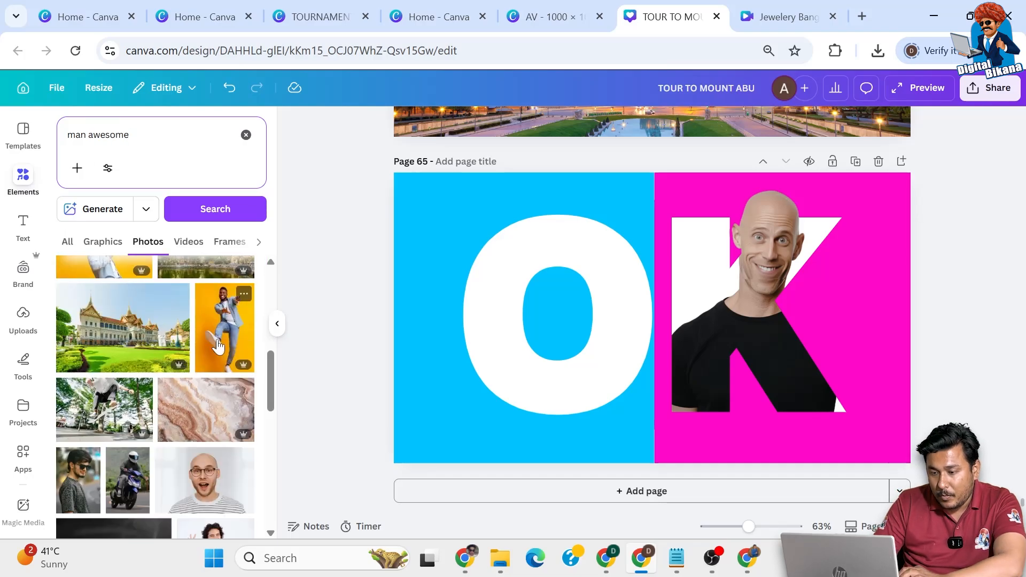
{"action": "left_click", "coordinate": [200, 431]}
Enlarge the bearded man's photo over the O and remove its background.
{"action": "left_click_drag", "start_coordinate": [738, 297], "coordinate": [634, 282]}
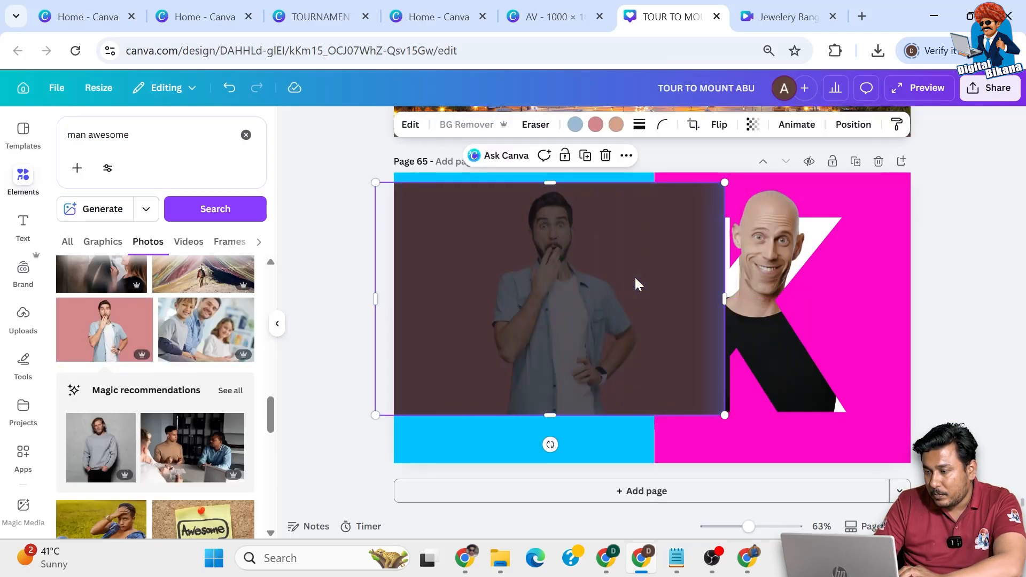
{"action": "left_click_drag", "start_coordinate": [729, 415], "coordinate": [798, 460]}
{"action": "left_click_drag", "start_coordinate": [664, 388], "coordinate": [630, 372]}
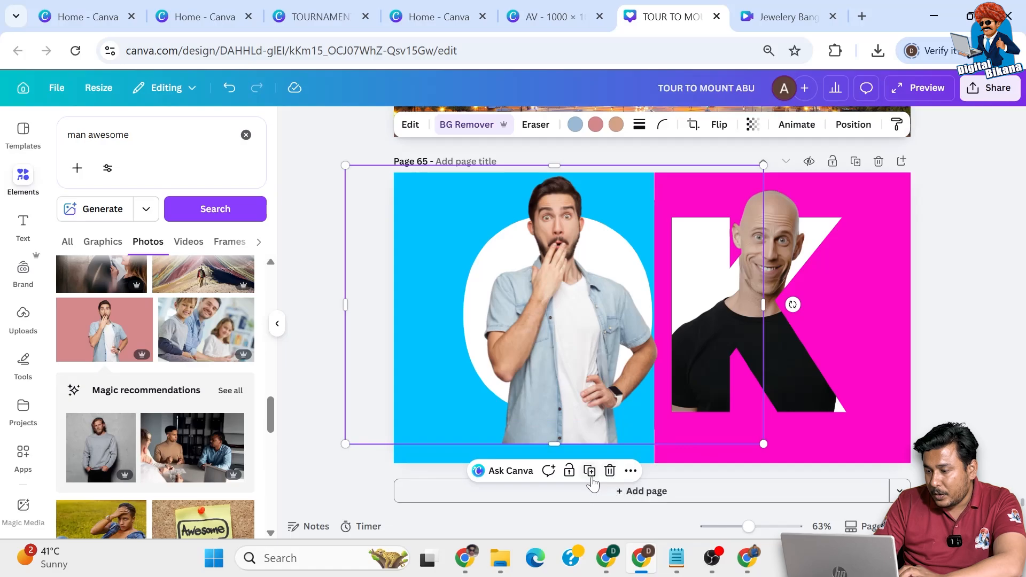
Place a duplicate of the bearded man over the K and send the original backward until it sits behind the O lettering.
{"action": "left_click_drag", "start_coordinate": [622, 400], "coordinate": [904, 376]}
{"action": "left_click", "coordinate": [638, 361]}
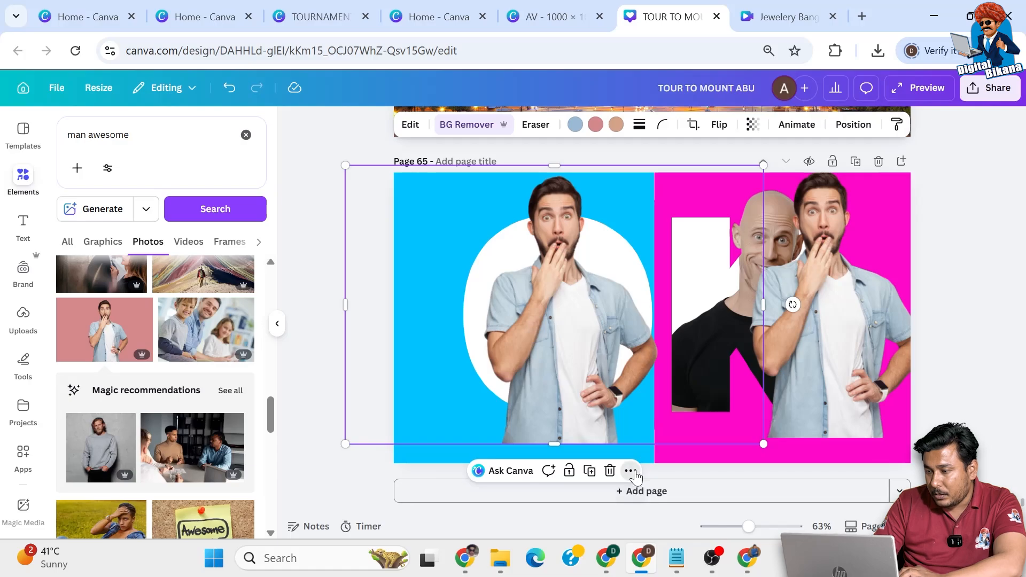
{"action": "left_click", "coordinate": [630, 471]}
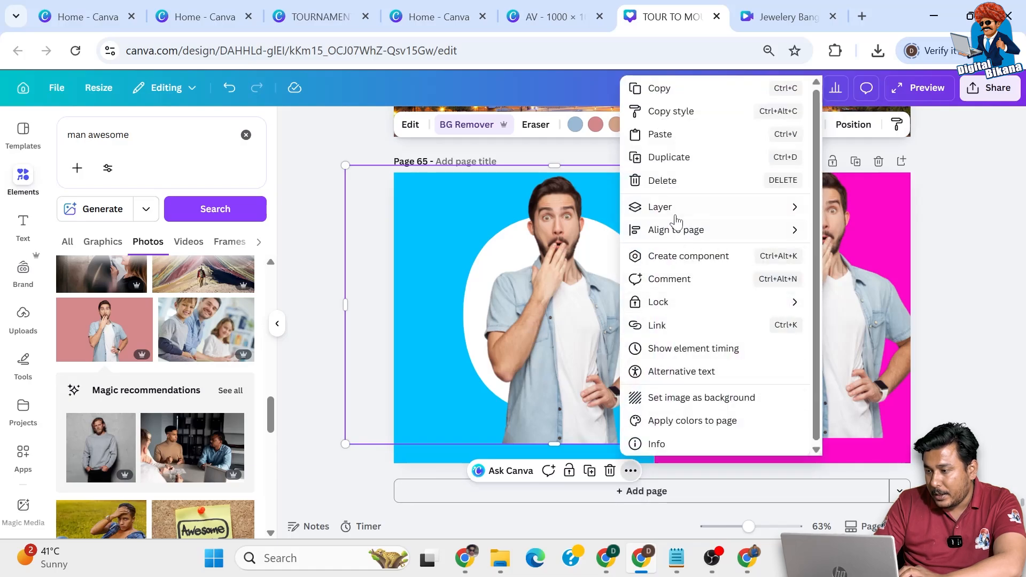
{"action": "mouse_move", "coordinate": [676, 213]}
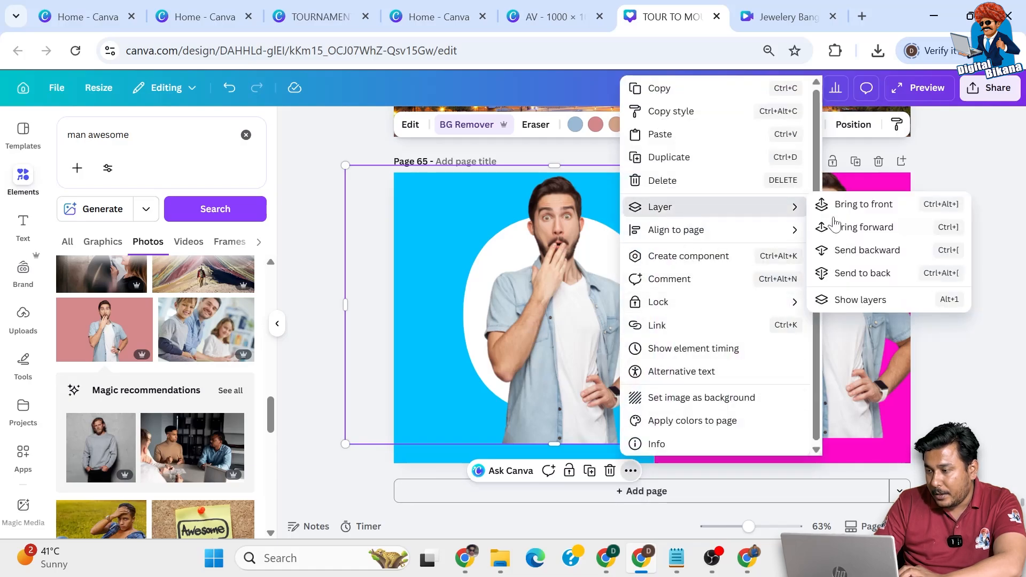
{"action": "left_click", "coordinate": [871, 255]}
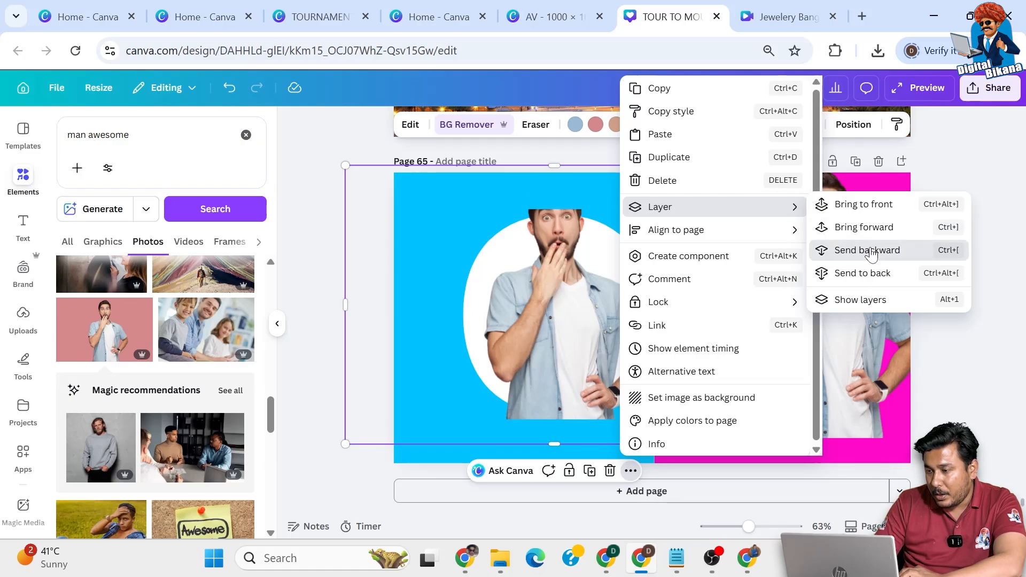
{"action": "left_click", "coordinate": [872, 255]}
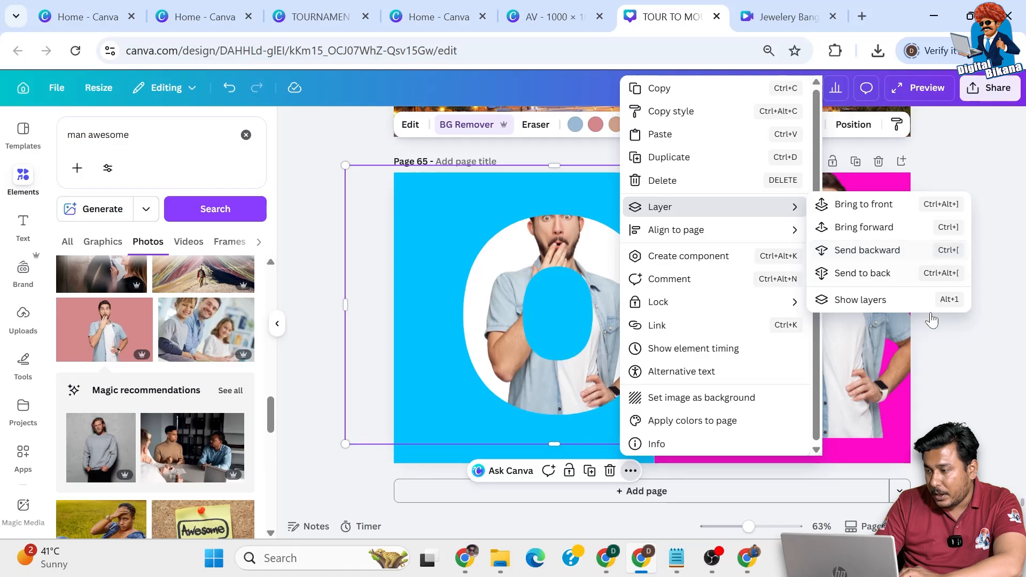
{"action": "left_click", "coordinate": [955, 370]}
Align the duplicate with the bearded man inside the O and crop its lower part so only the head and hand overlap the letter.
{"action": "left_click_drag", "start_coordinate": [862, 333], "coordinate": [593, 339]}
{"action": "left_click_drag", "start_coordinate": [555, 452], "coordinate": [567, 260]}
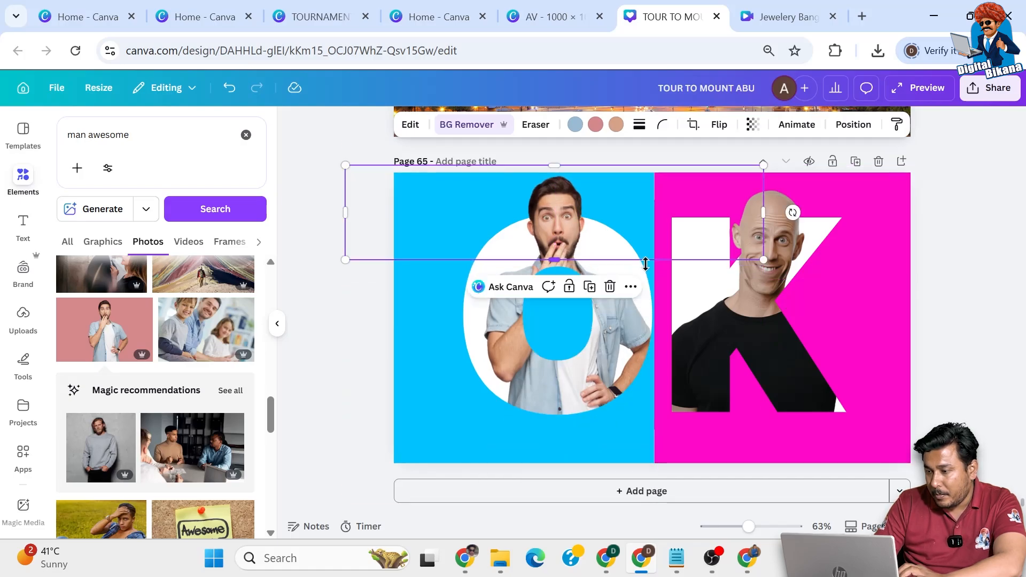
{"action": "left_click", "coordinate": [989, 343]}
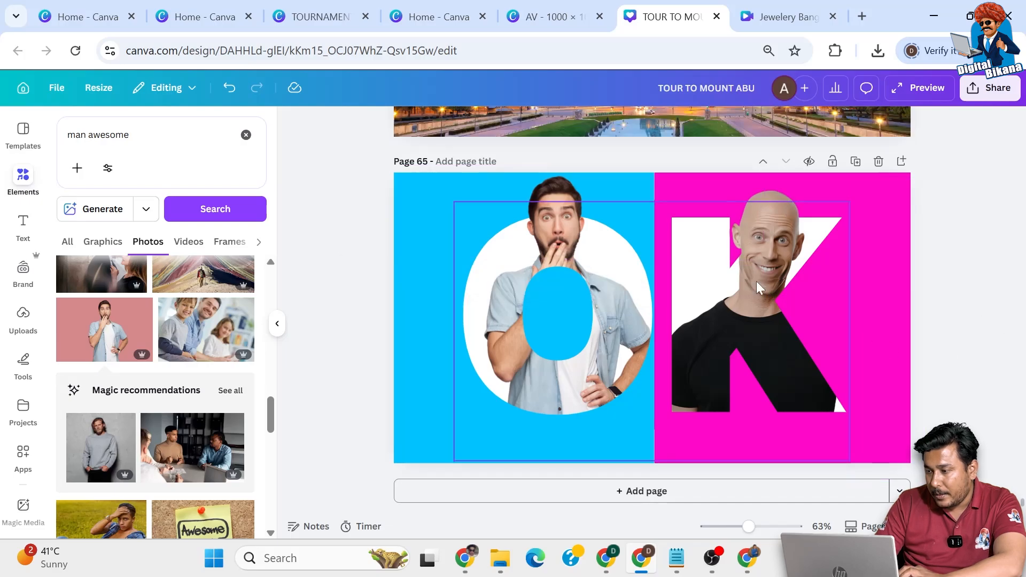
Apply a Drop shadow effect to the OK lettering with transparency 60, offset 27 and blur 47.
{"action": "left_click", "coordinate": [675, 298]}
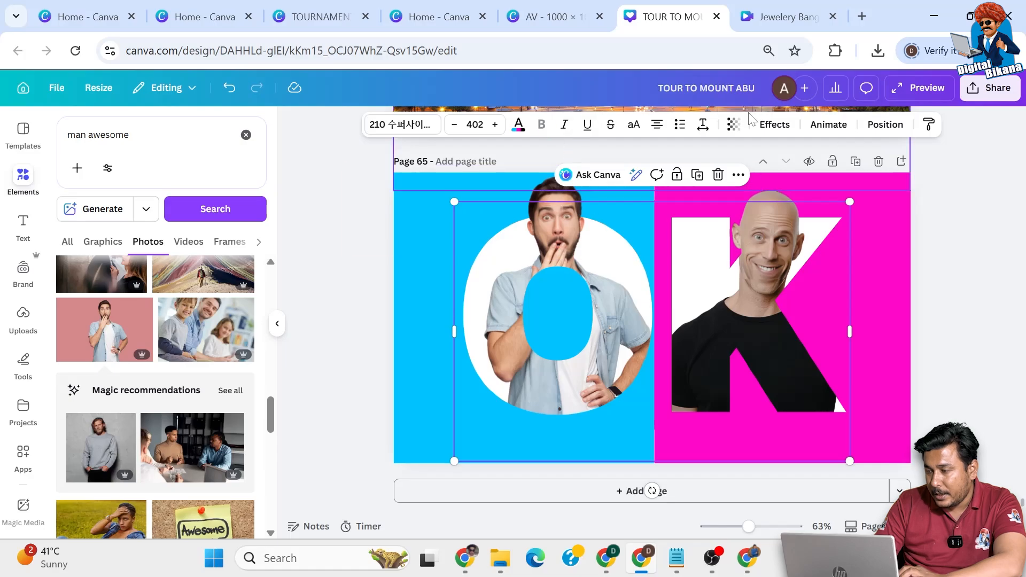
{"action": "left_click", "coordinate": [773, 128]}
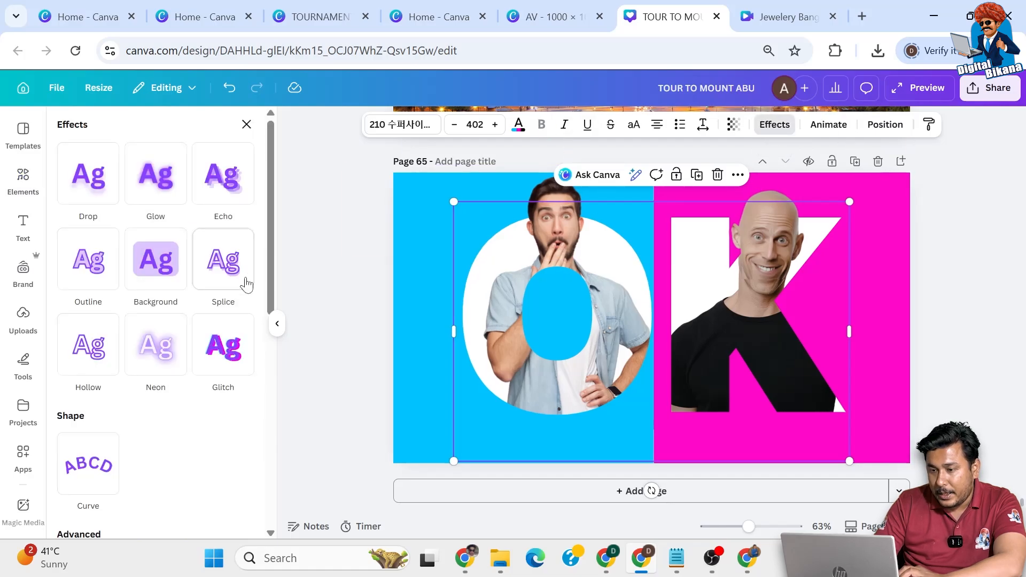
{"action": "left_click", "coordinate": [86, 202]}
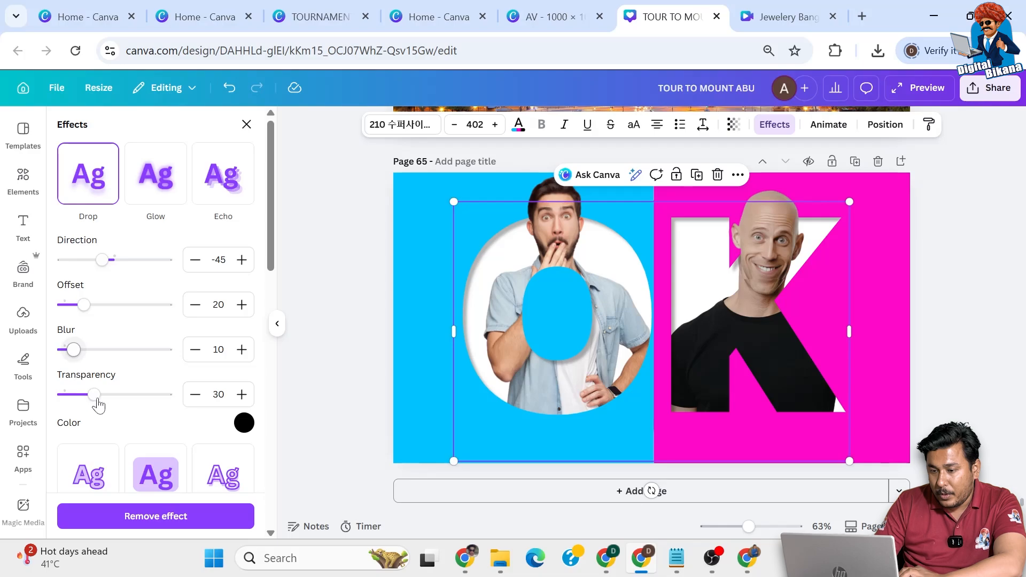
{"action": "left_click_drag", "start_coordinate": [167, 396], "coordinate": [111, 397]}
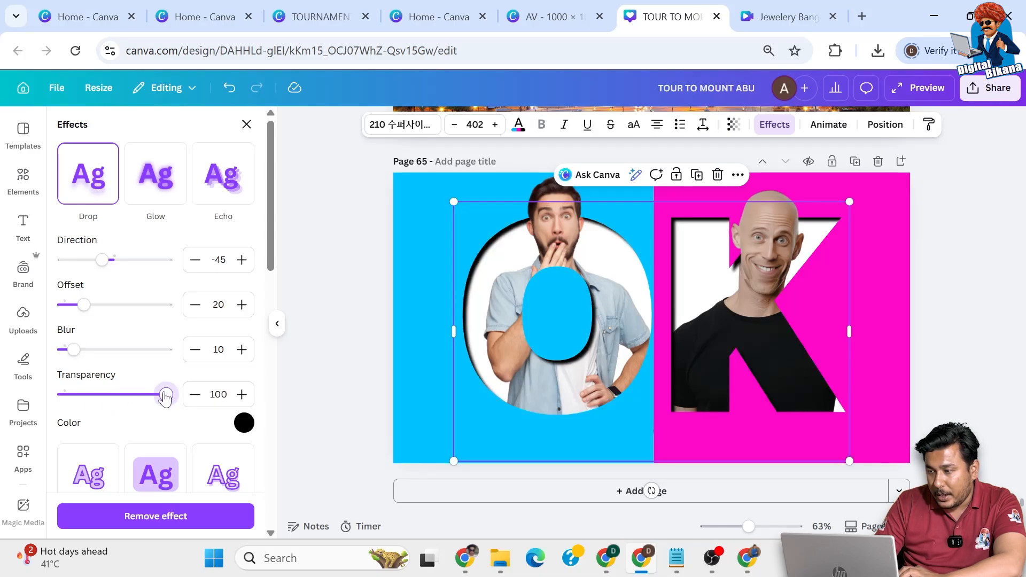
{"action": "left_click_drag", "start_coordinate": [166, 398], "coordinate": [126, 398]}
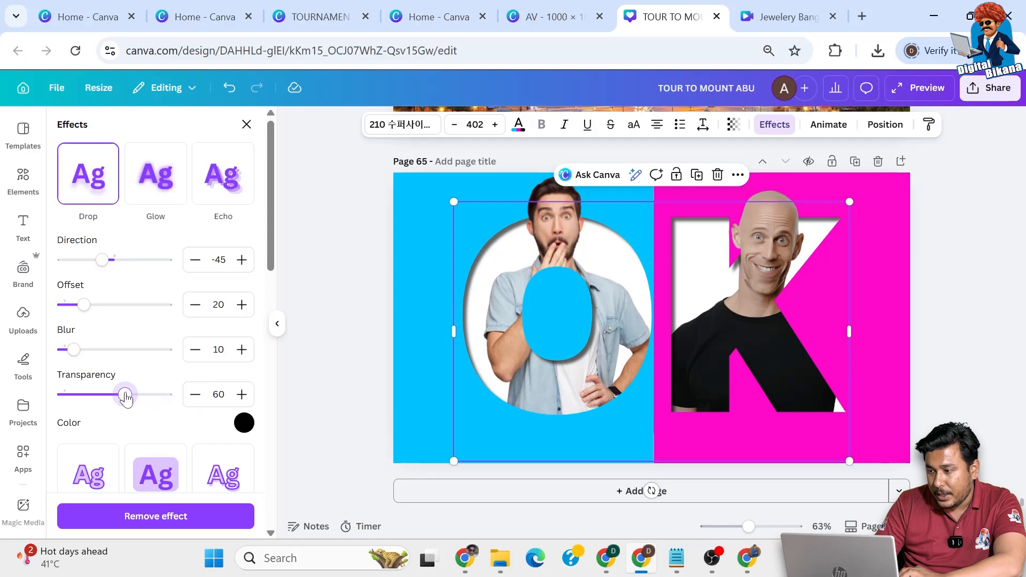
{"action": "mouse_move", "coordinate": [79, 308]}
{"action": "left_mouse_down"}
{"action": "mouse_move", "coordinate": [127, 305]}
{"action": "mouse_move", "coordinate": [91, 309]}
{"action": "left_mouse_up"}
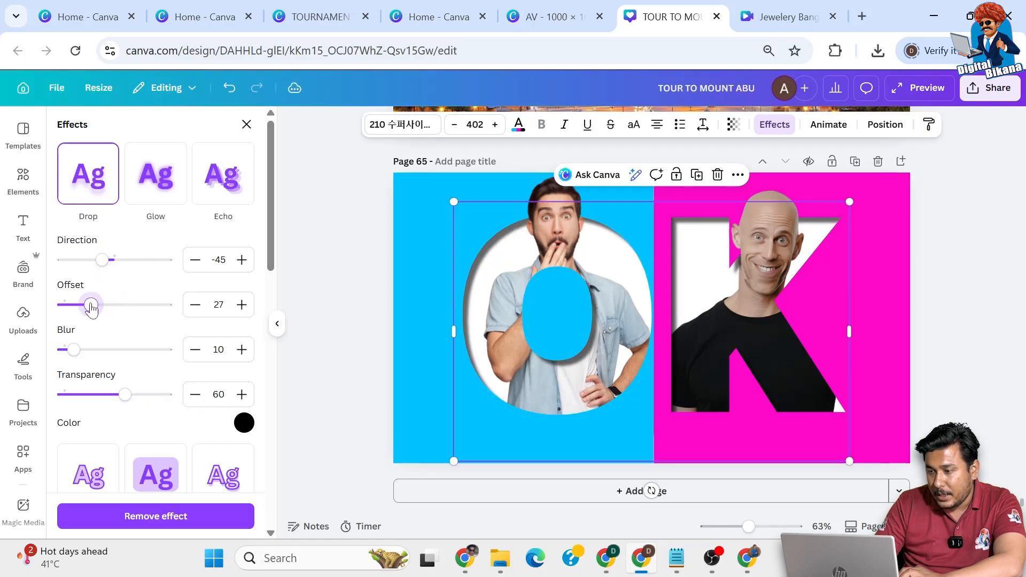
{"action": "left_click_drag", "start_coordinate": [76, 350], "coordinate": [112, 352]}
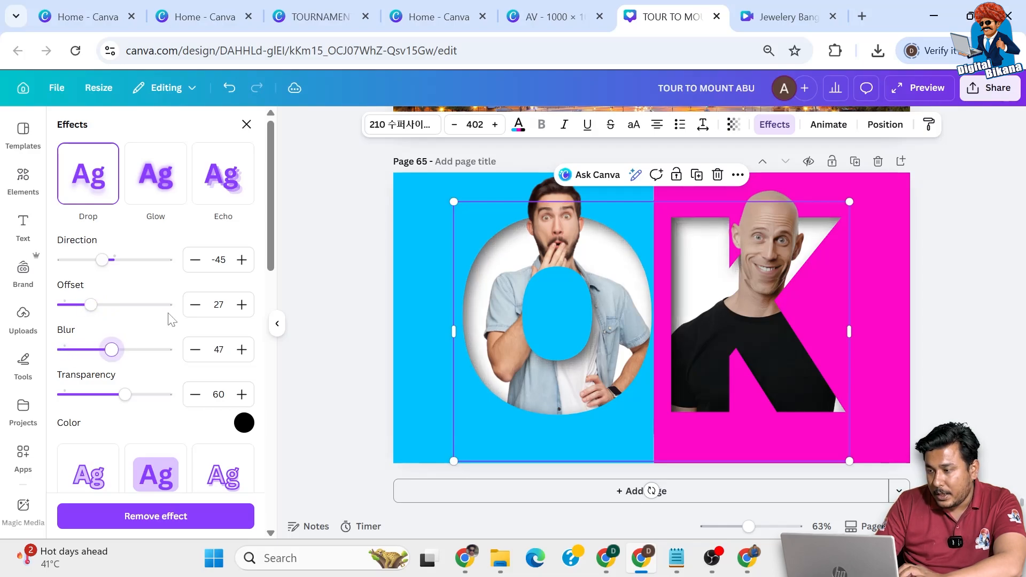
{"action": "left_click", "coordinate": [343, 309]}
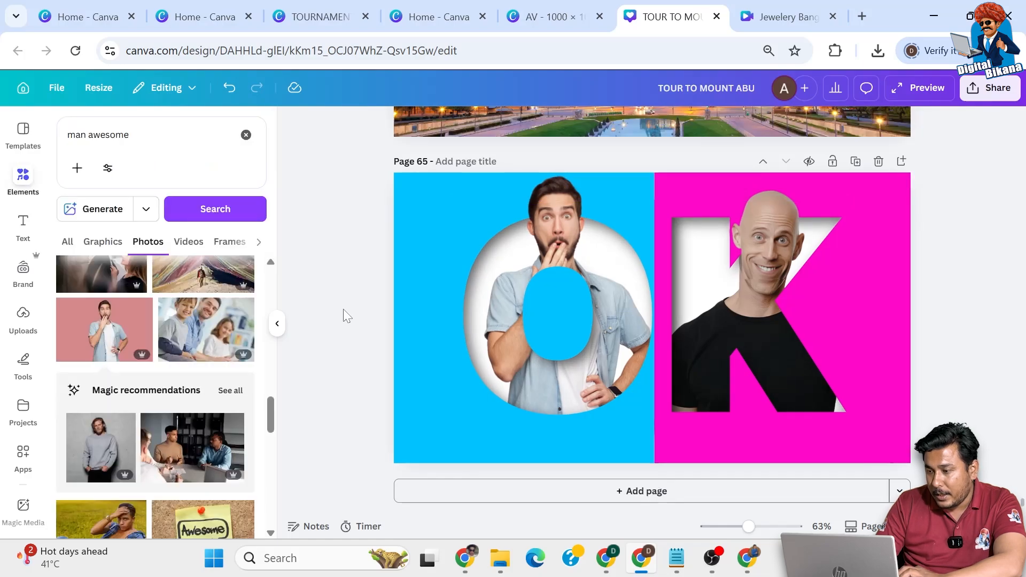